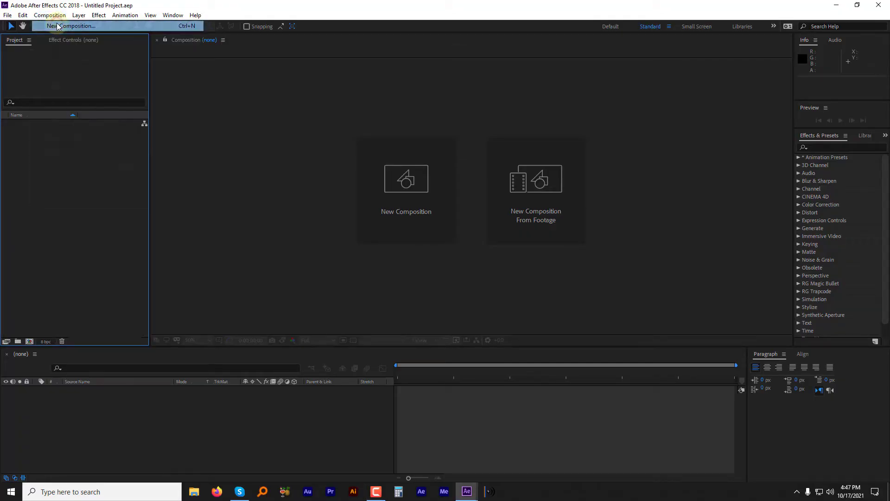
type("Main Comp")
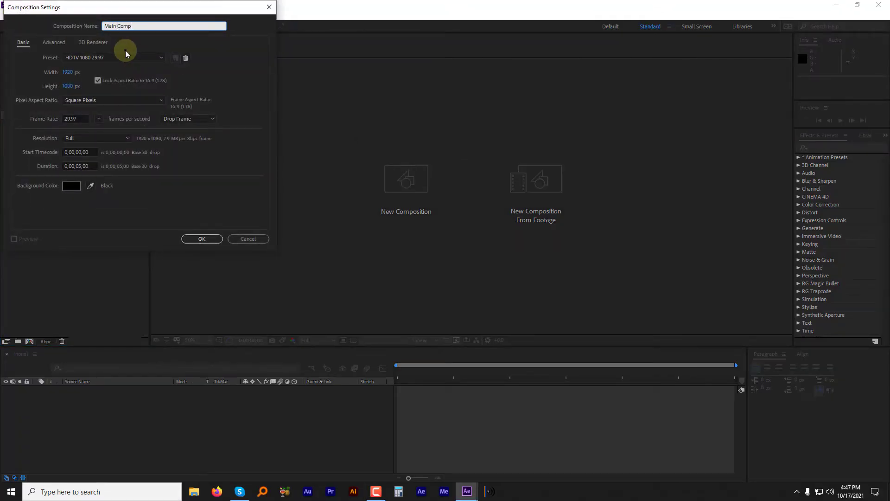
Step: Create the Main Comp composition at 1920×1080 and 30 fps
left_click(117, 58)
left_click(77, 308)
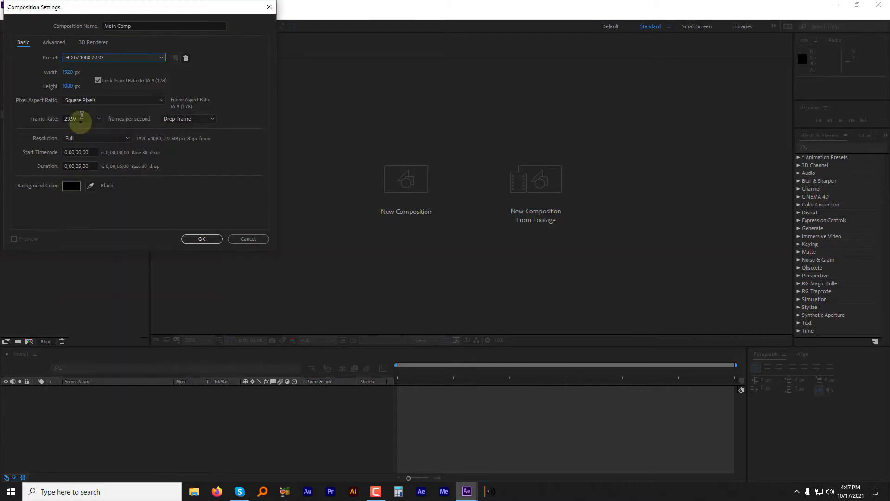
left_click(99, 119)
left_click(105, 199)
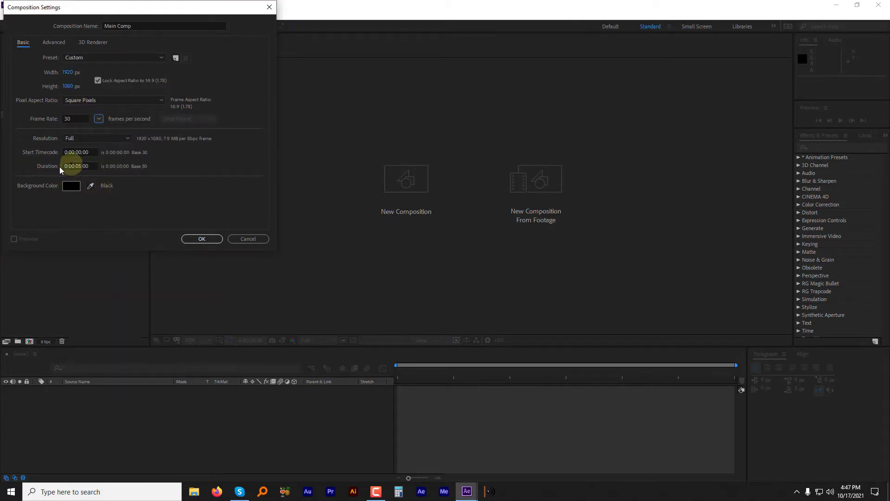
left_click(201, 240)
Step: Add a dark red solid layer named BG
left_click(79, 16)
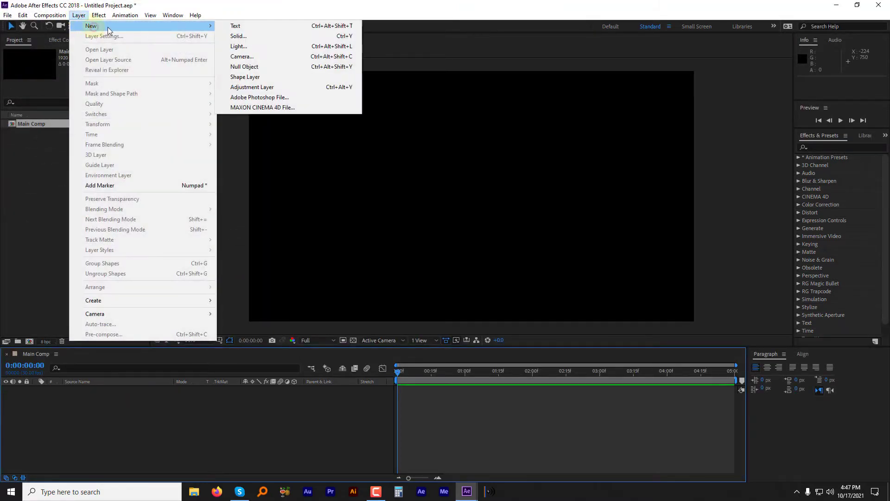
left_click(237, 35)
left_click(104, 158)
left_click(118, 123)
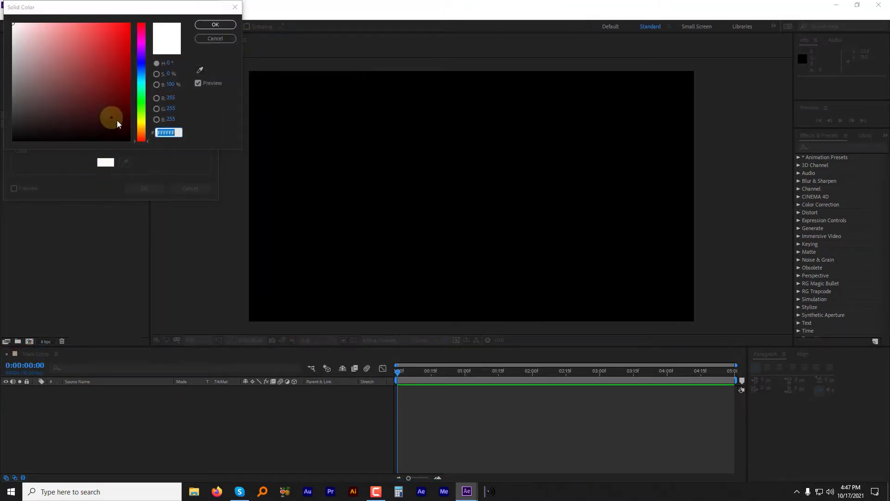
left_click(110, 116)
left_click(215, 25)
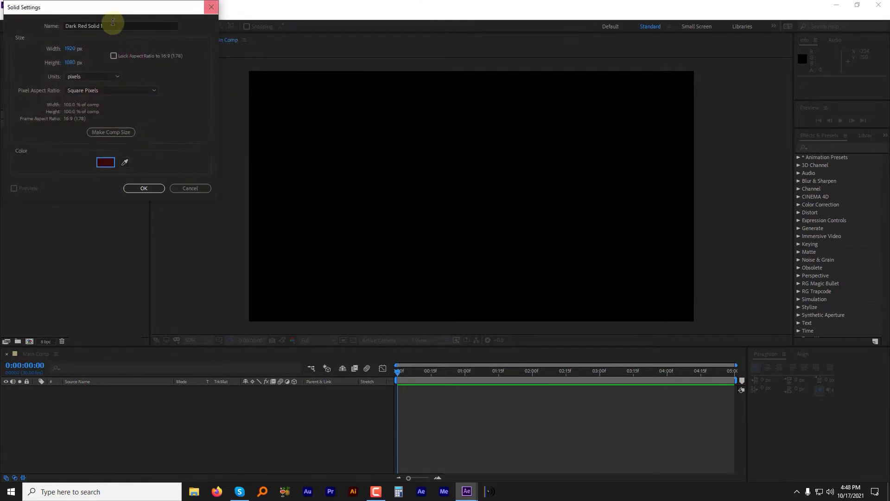
left_click_drag(112, 25, 35, 25)
type("BG")
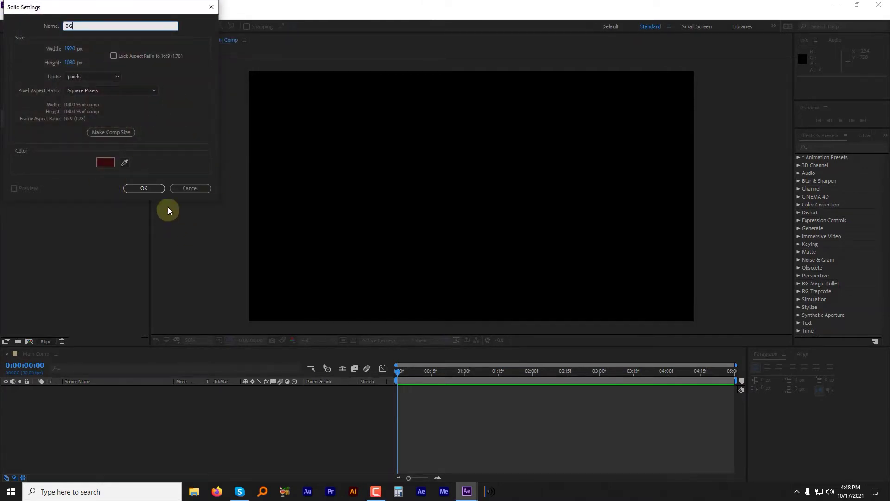
left_click(144, 189)
Step: Add a lighter red solid layer named Floor
left_click(78, 14)
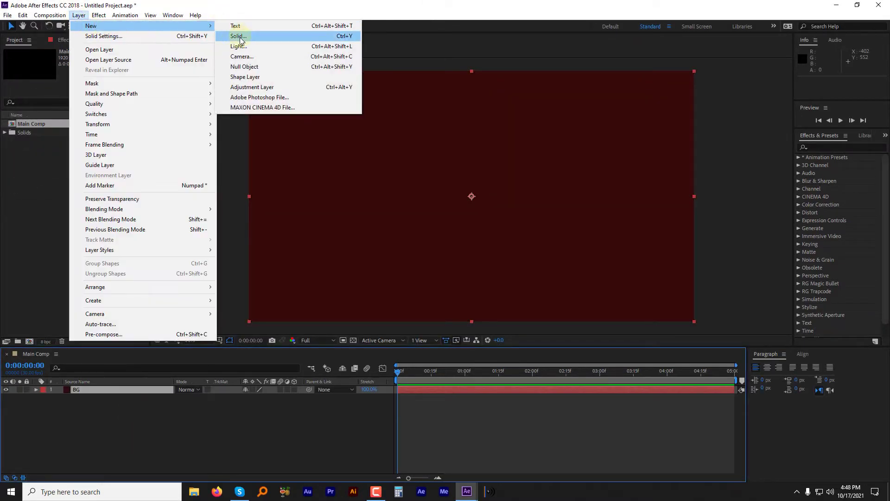
left_click(237, 35)
left_click(105, 162)
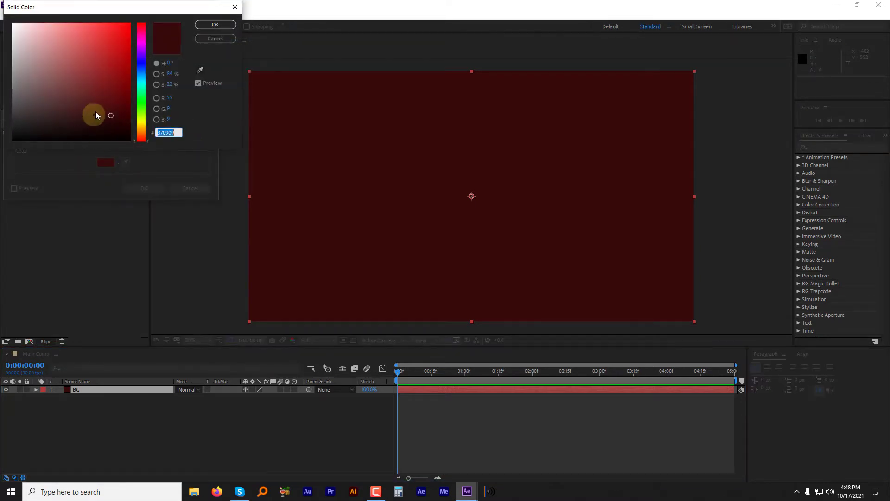
left_click(216, 26)
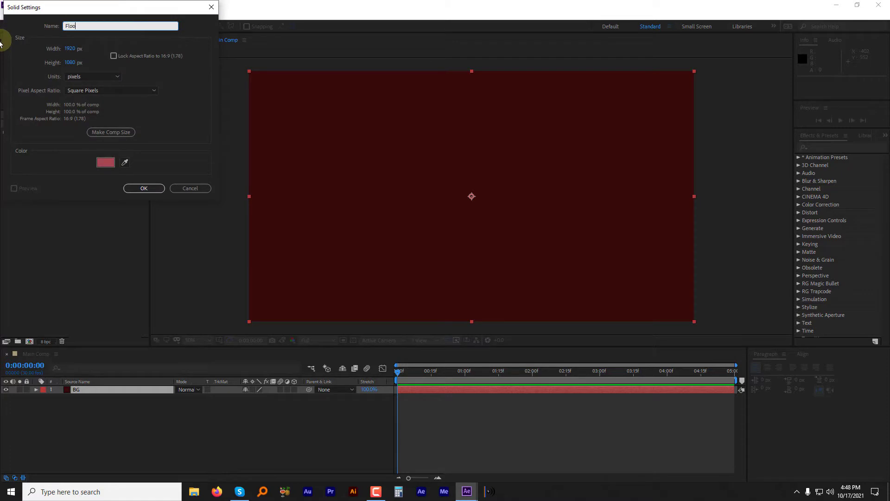
left_click(145, 188)
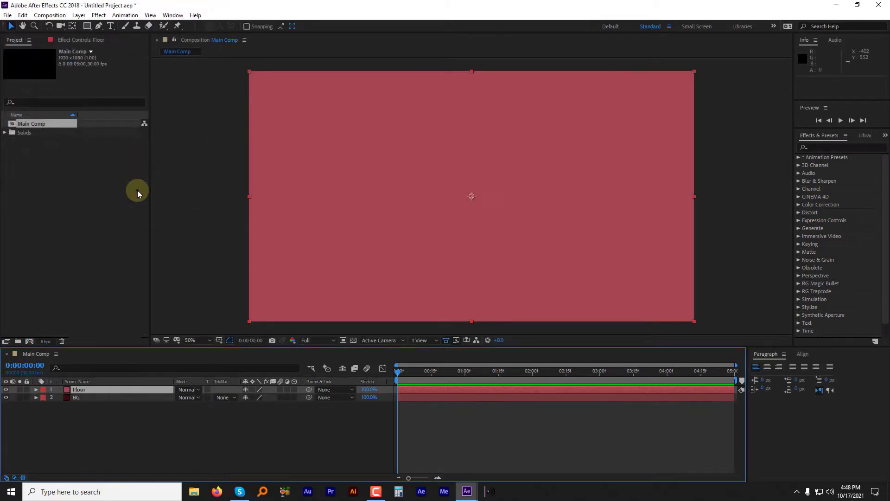
Step: Make Floor a 3D layer lying flat with a 90° X Rotation
left_click(295, 390)
key("r")
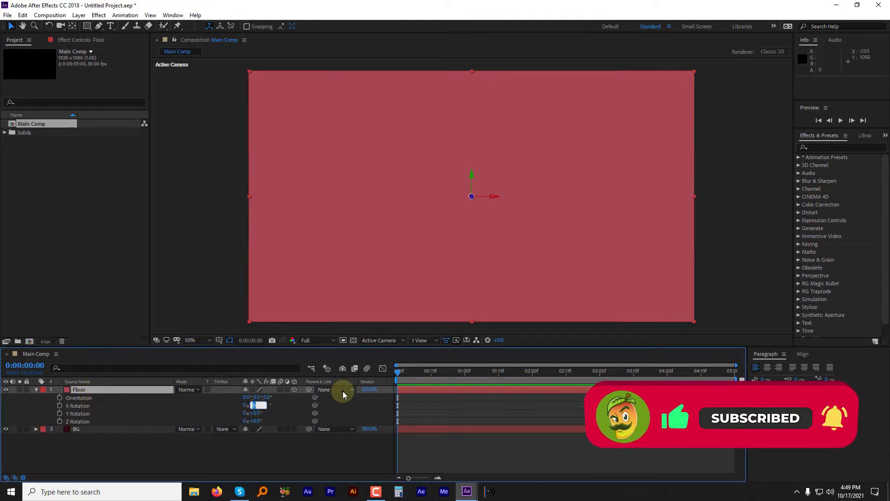
type("90")
key("Return")
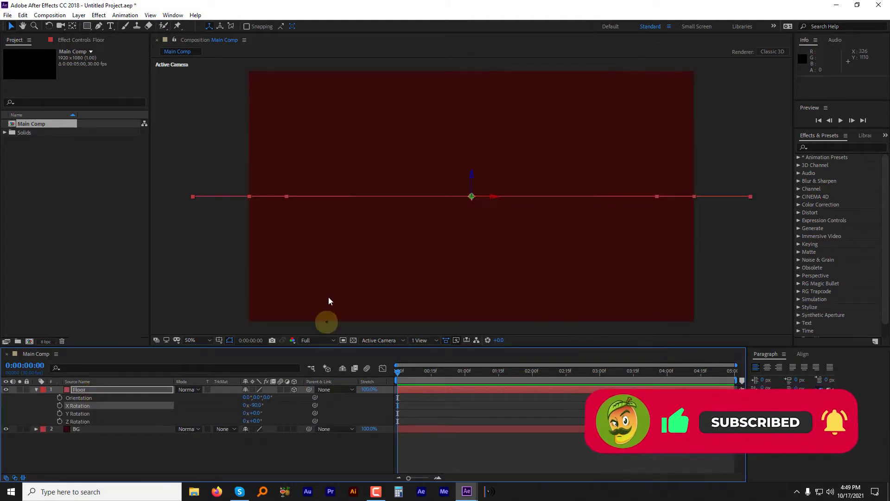
Step: Add centred LIGHT text and pre-compose it into LIGHT Comp 1
left_click(112, 26)
left_click(499, 197)
type("L")
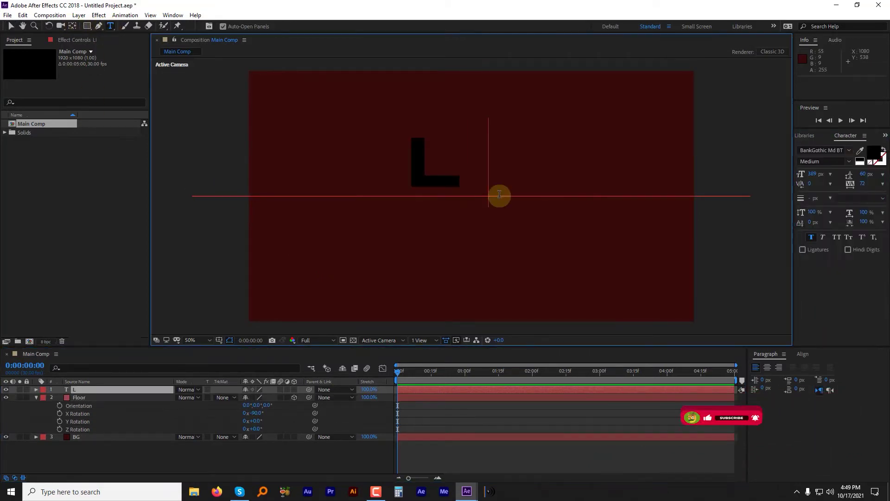
type("IGHT")
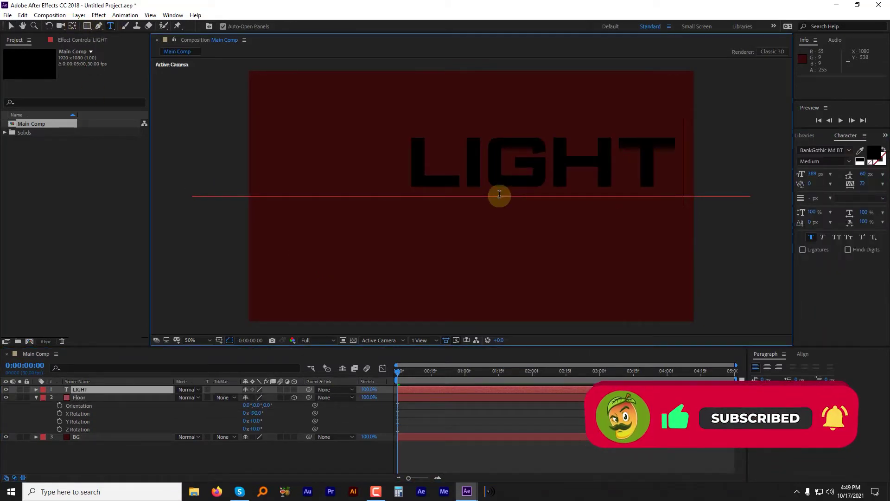
type("v")
left_click_drag(529, 167, 465, 166)
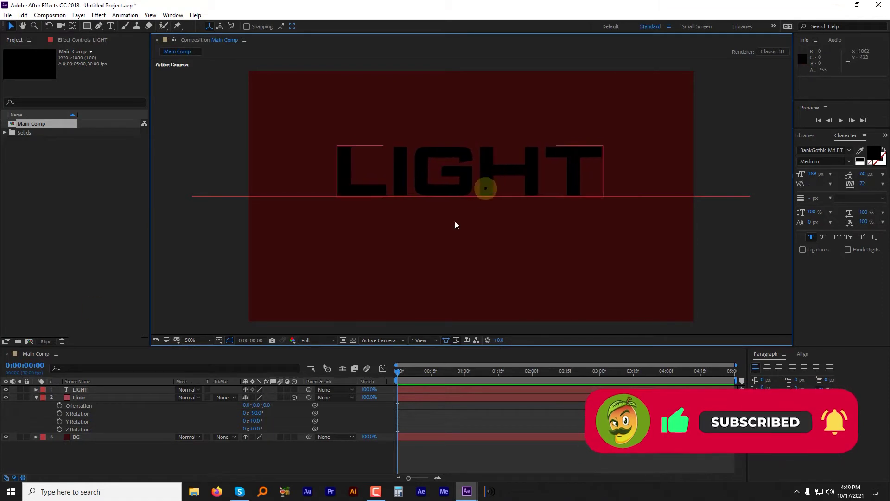
right_click(102, 390)
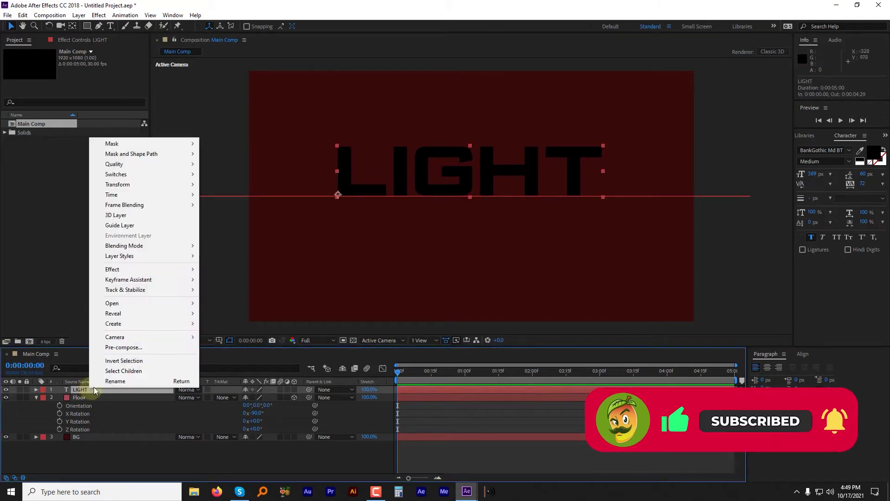
left_click(122, 347)
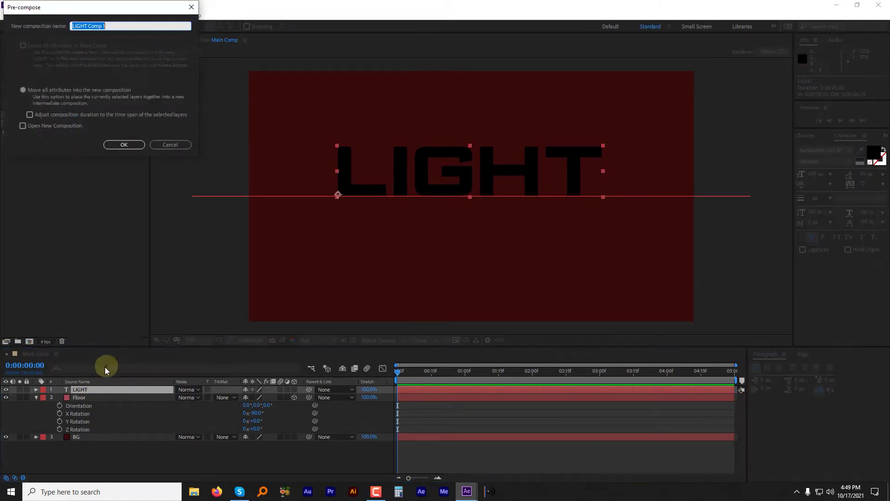
left_click(123, 145)
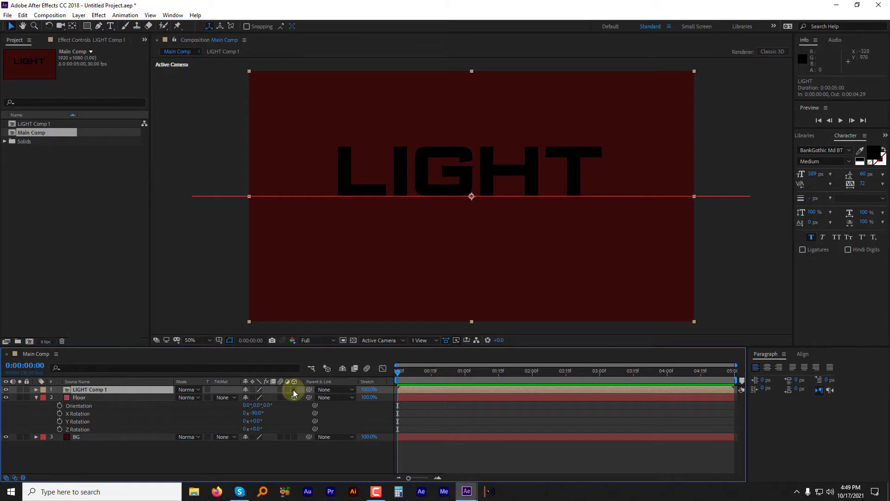
Step: Add Camera 1, then shift LIGHT Comp 1 and Floor together in 3D
left_click(35, 397)
left_click(78, 15)
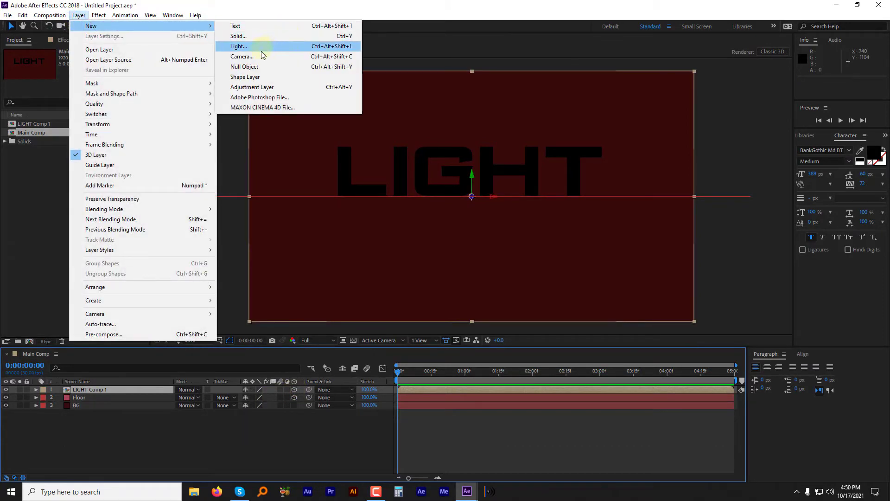
left_click(242, 57)
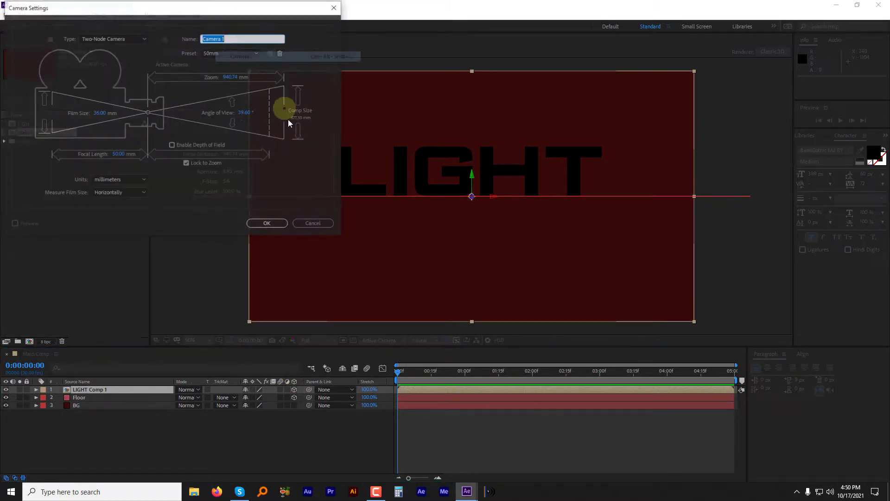
left_click(226, 53)
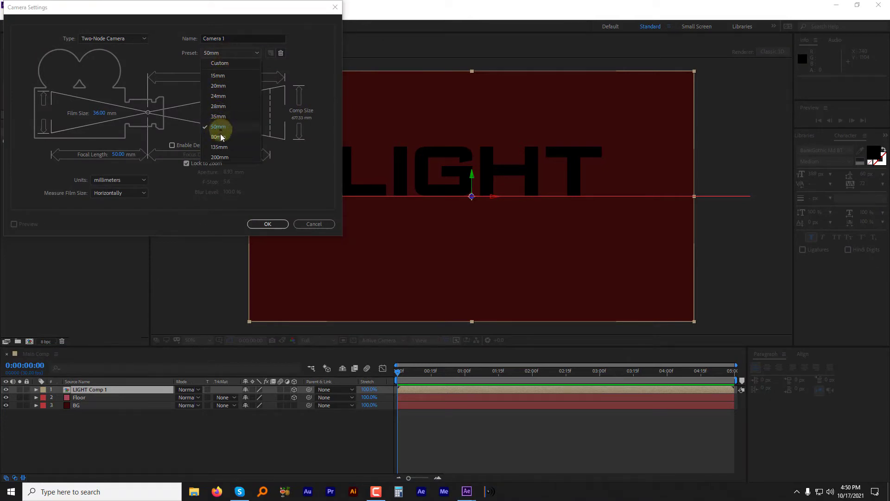
left_click(268, 224)
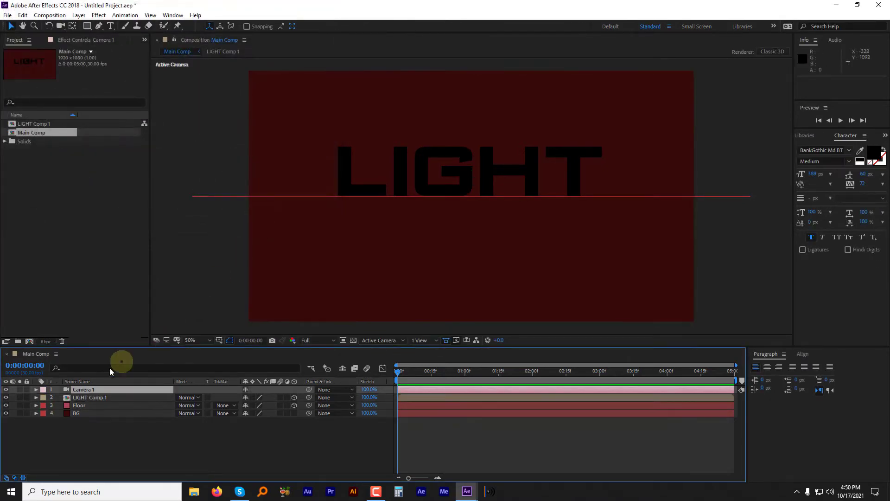
left_click(81, 397)
left_click(84, 405, "shift")
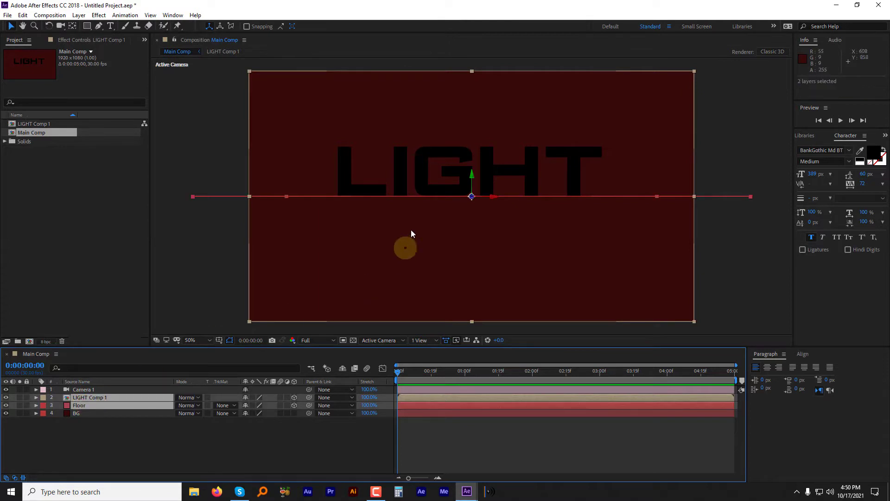
left_click_drag(471, 179, 472, 199)
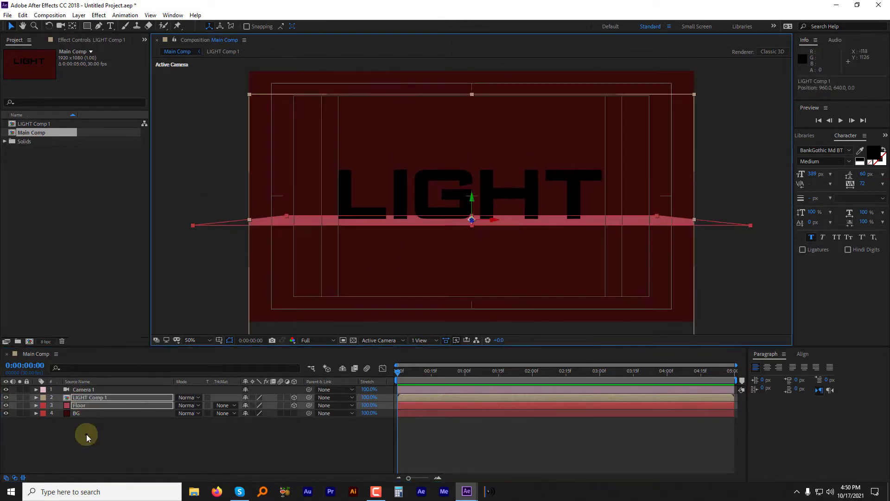
Step: Apply Motion Tile to Floor with output width 200 and height 400
left_click(80, 406)
left_click(808, 135)
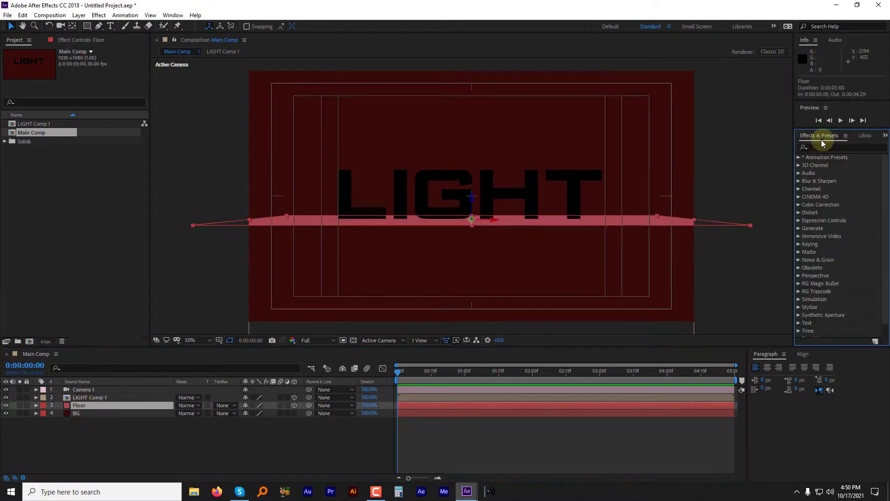
left_click(827, 147)
type("motion")
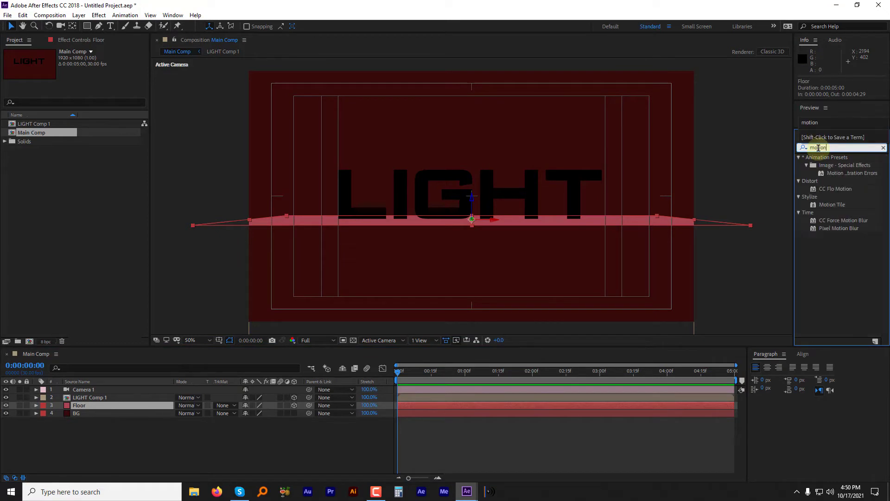
left_click(827, 204)
double_click(830, 205)
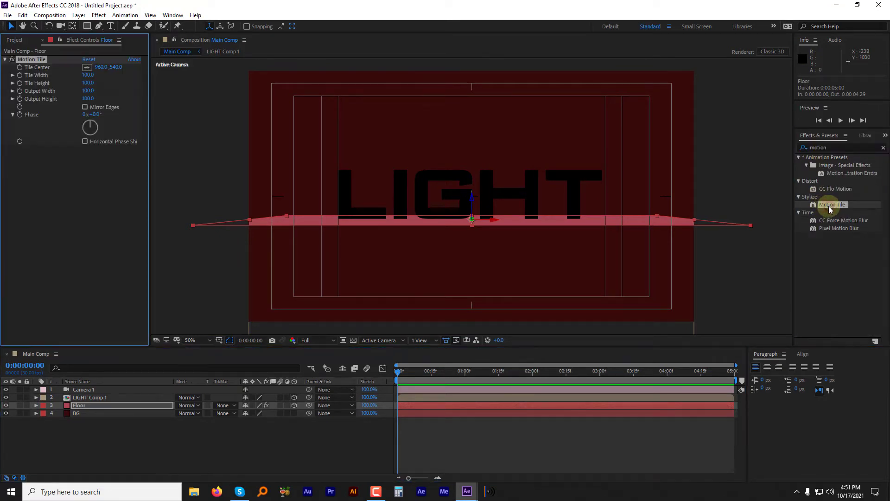
left_click(284, 113)
type("200")
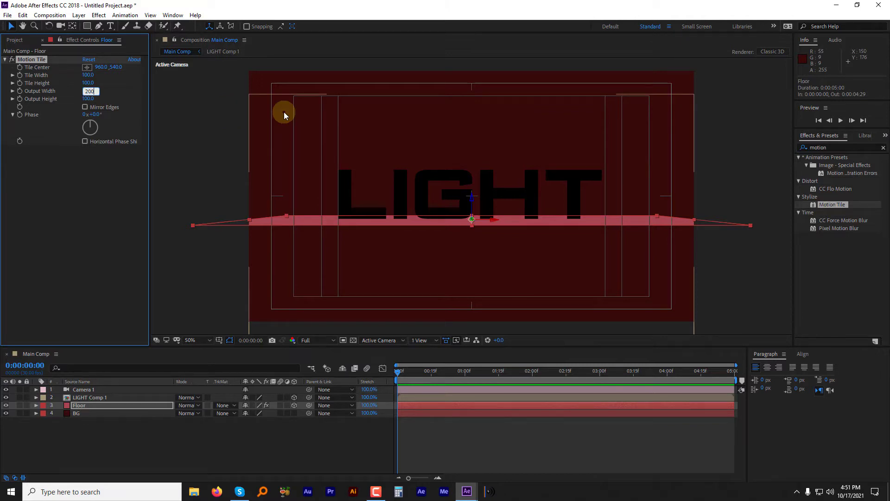
key("Tab")
type("400")
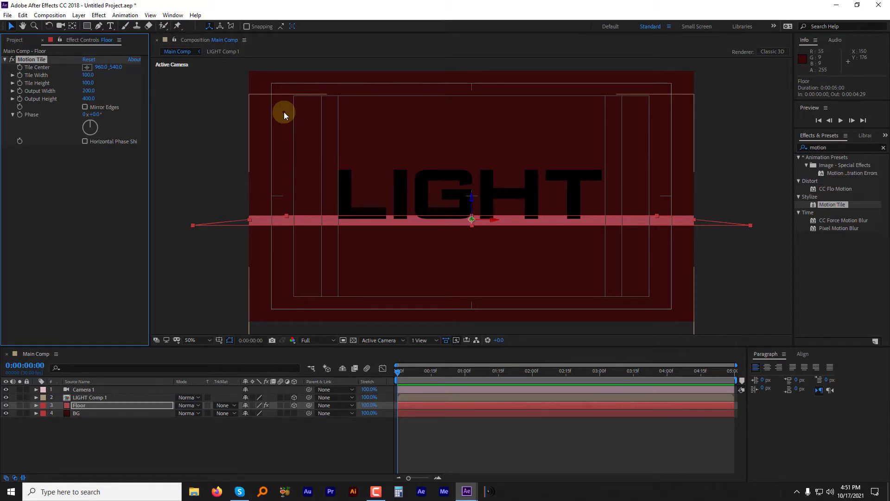
key("Return")
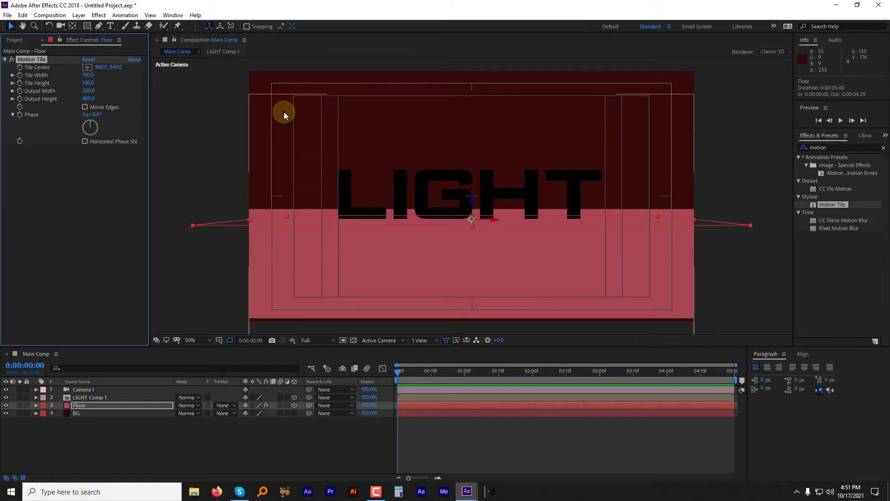
Step: Add Point Light 1 with shadow casting on, at the top of the stack
left_click(78, 15)
mouse_move(91, 26)
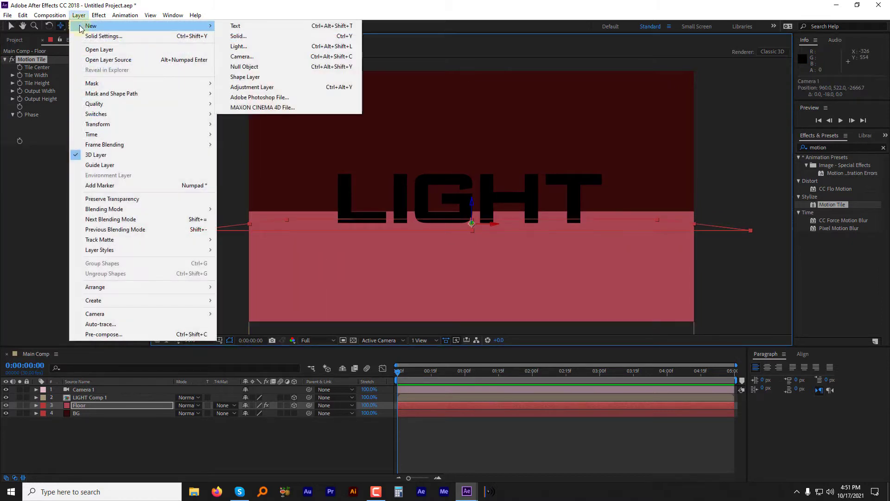
left_click(254, 46)
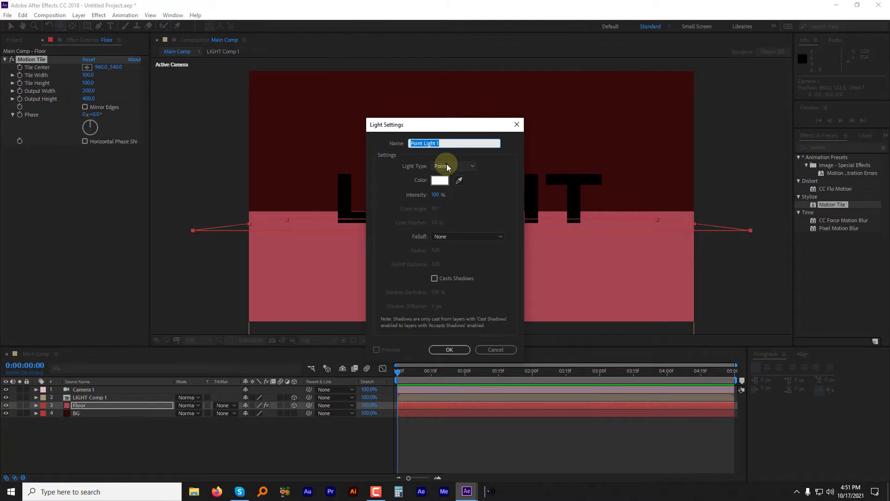
left_click(450, 350)
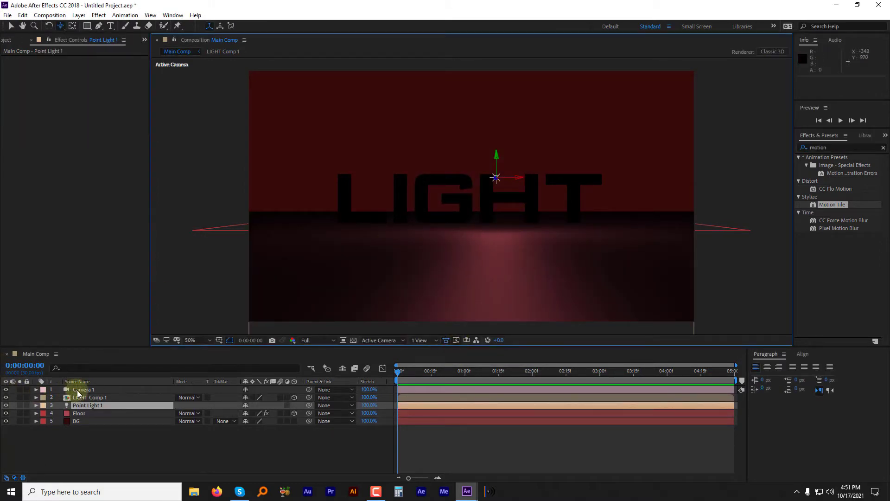
left_click(495, 178)
left_click(67, 405)
left_click(77, 414)
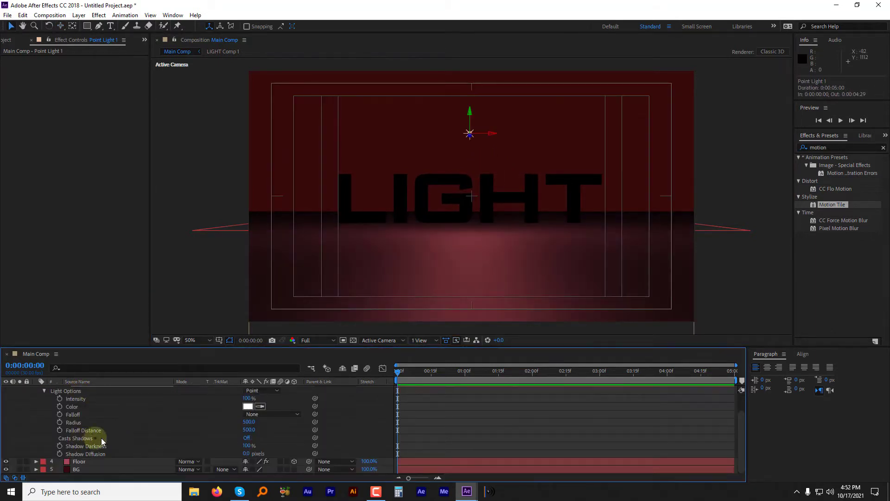
left_click(247, 438)
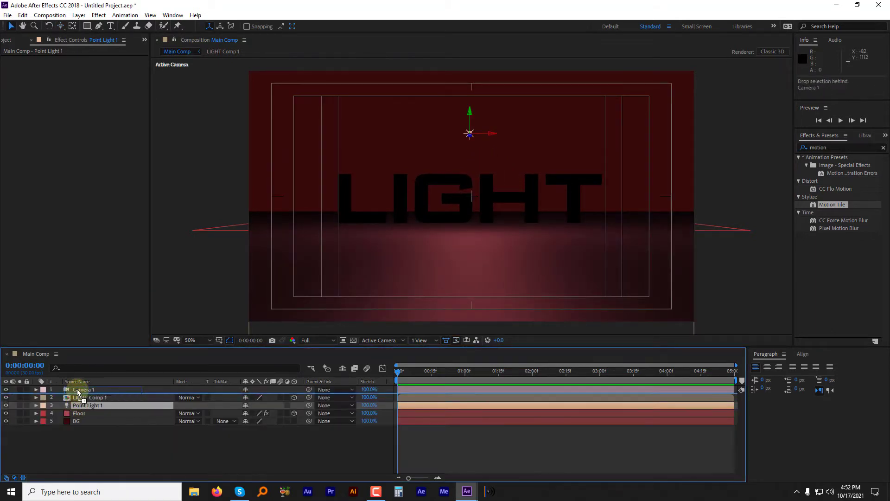
left_click(43, 390)
Step: Turn on Casts Shadows for the LIGHT Comp 1 layer
left_click(87, 405)
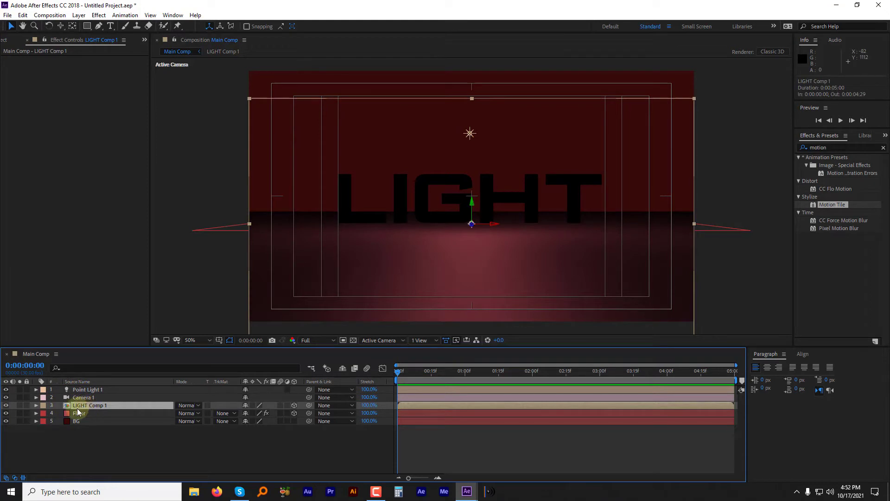
left_click(43, 406)
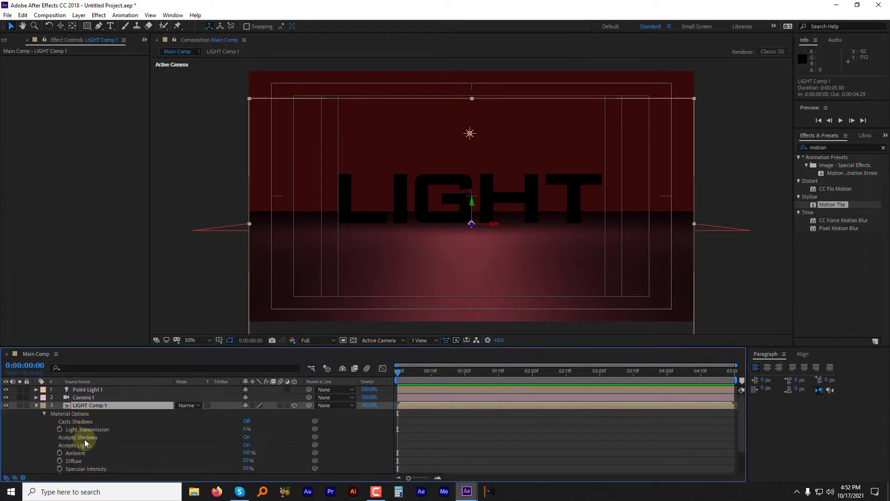
left_click(249, 422)
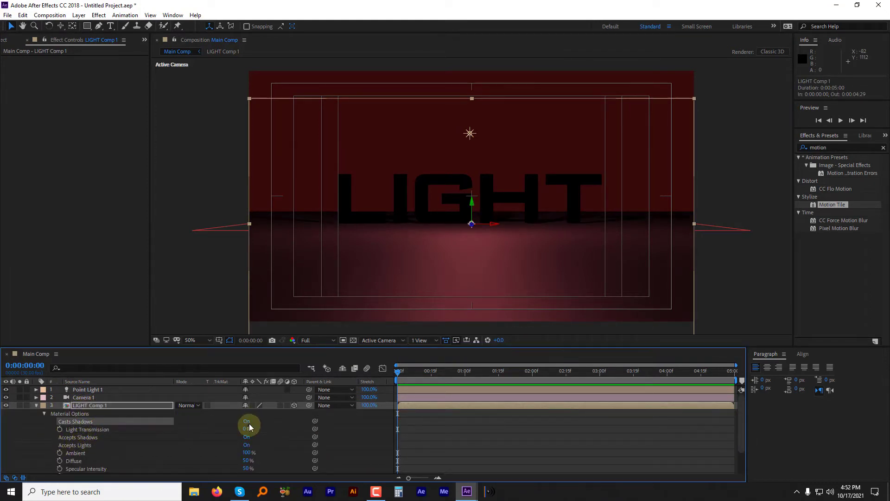
left_click(43, 406)
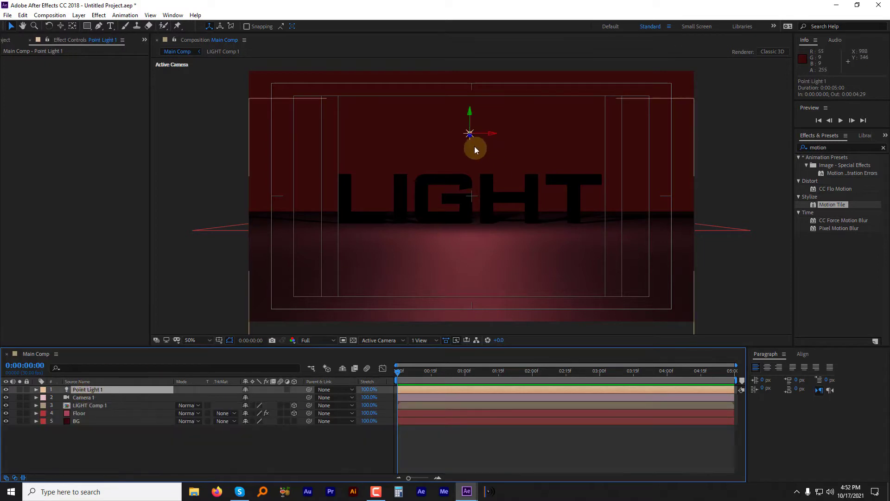
Step: Lower the point light and set its Shadow Diffusion to 15 pixels
left_click(470, 134)
left_click_drag(470, 136, 471, 152)
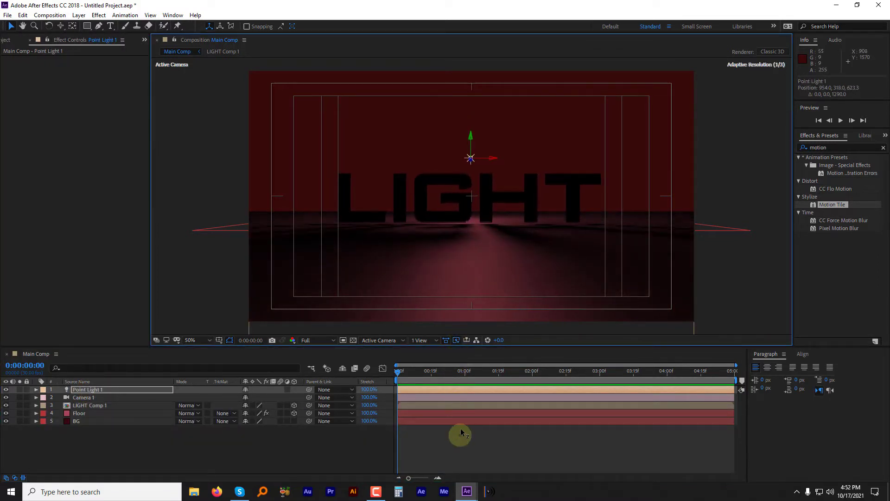
left_click_drag(471, 152, 471, 173)
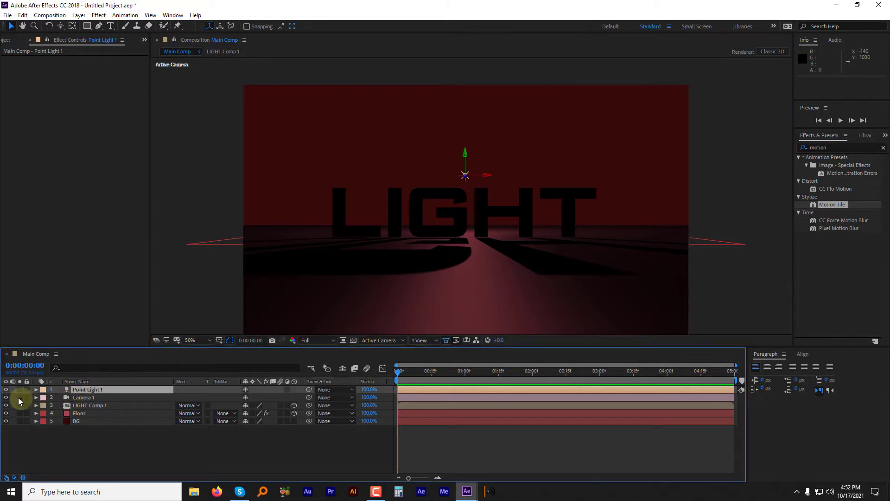
left_click(36, 389)
scroll(258, 468, "down", 3)
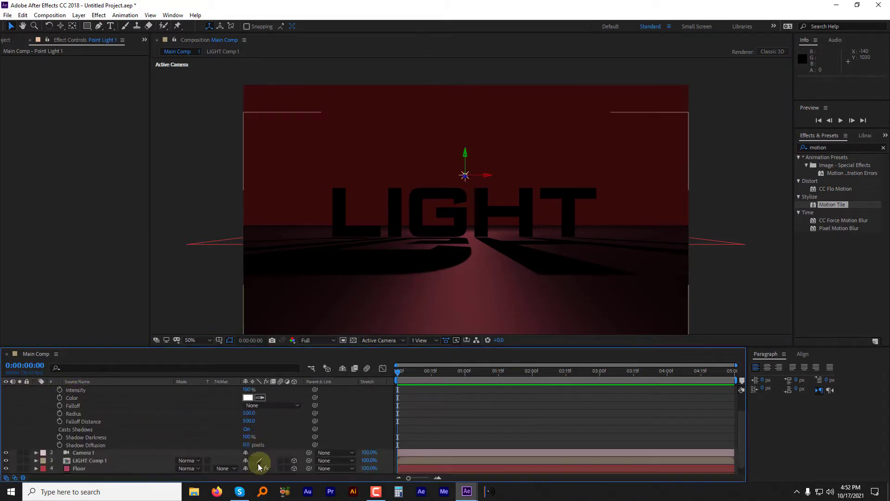
left_click(420, 392)
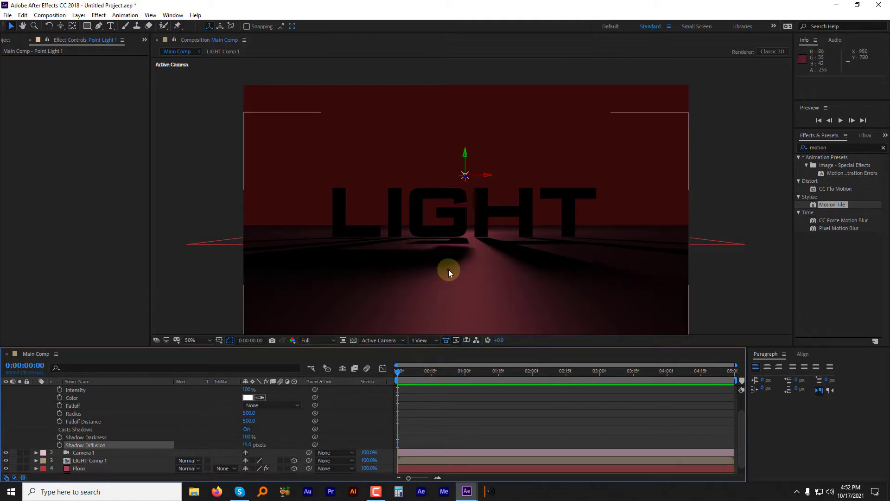
Step: Create a white solid layer named Light source
left_click(32, 431)
left_click(78, 14)
left_click(253, 38)
left_click(104, 161)
left_click(21, 32)
left_click(125, 182)
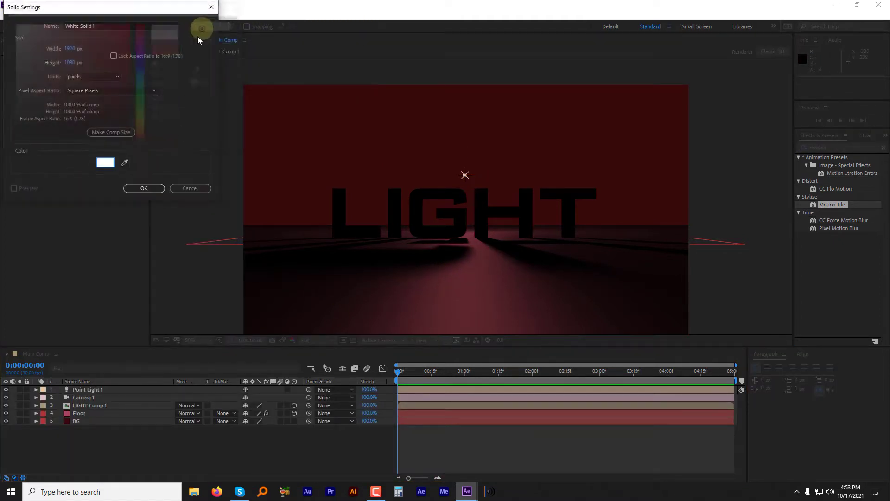
left_click(120, 26)
type("Light source")
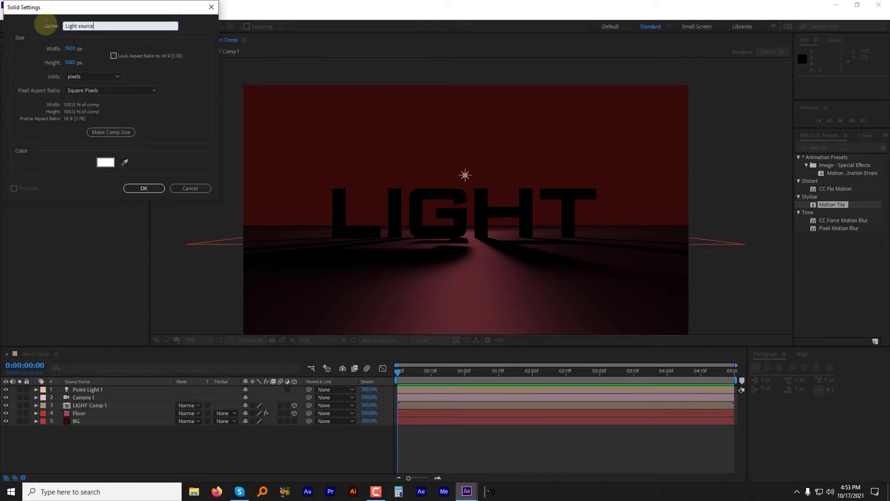
left_click(144, 188)
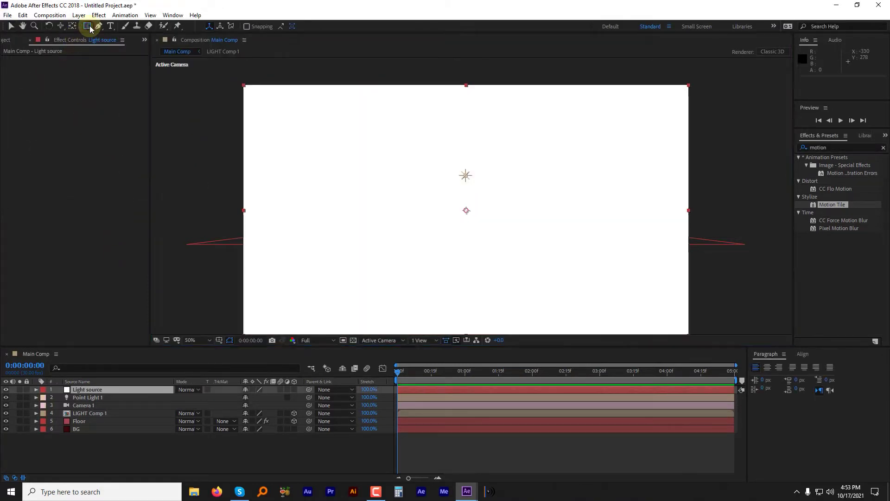
Step: Mask Light source to an ellipse, make it 3D with Accepts Lights off, and push it back
left_click_drag(88, 26, 104, 48)
left_click_drag(466, 210, 501, 243)
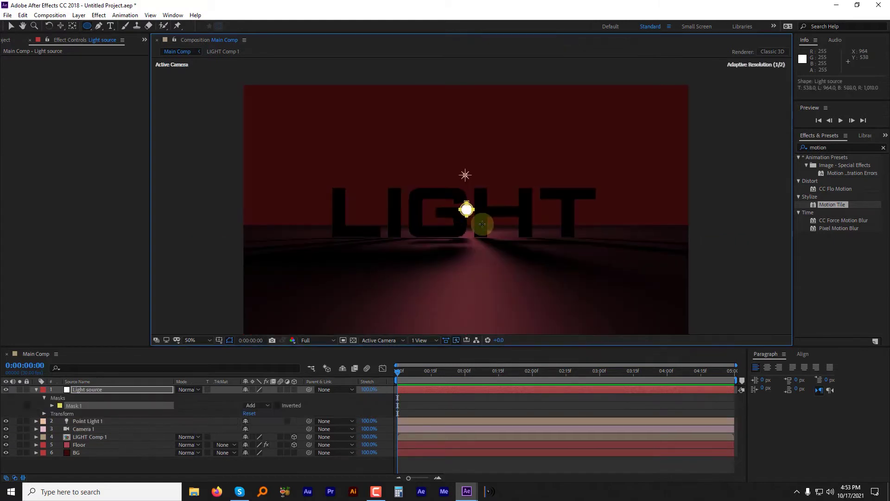
left_click(295, 391)
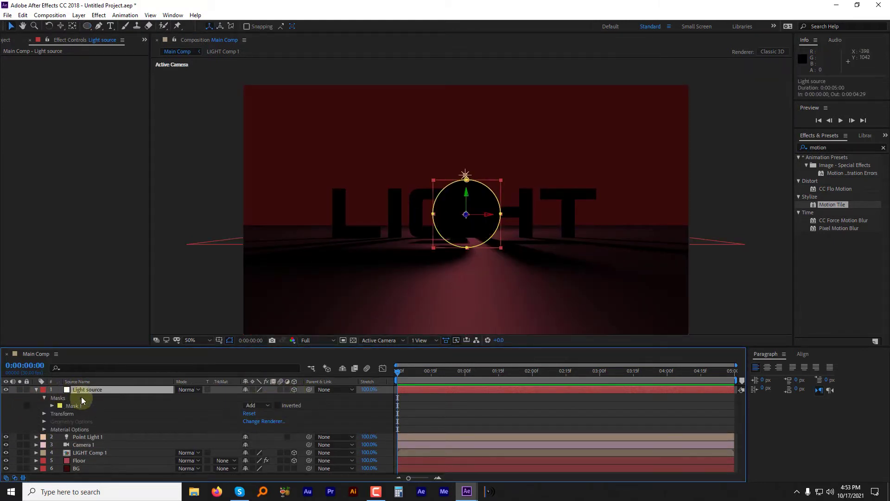
key("a")
key("a")
left_click(247, 429)
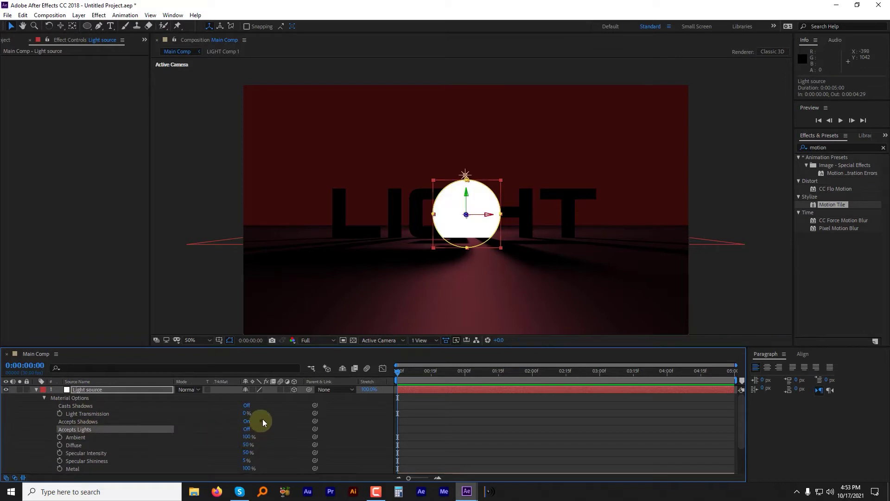
key("a")
key("a")
left_click_drag(461, 226, 353, 371)
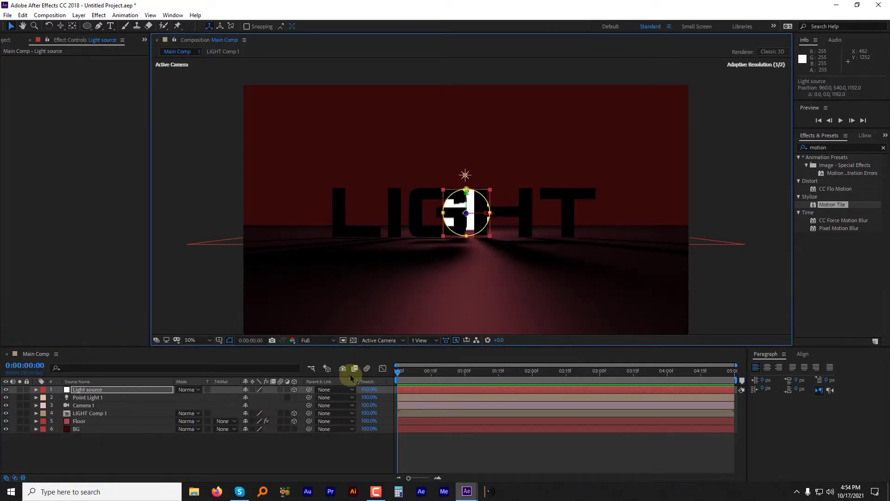
scroll(473, 231, "up", 1)
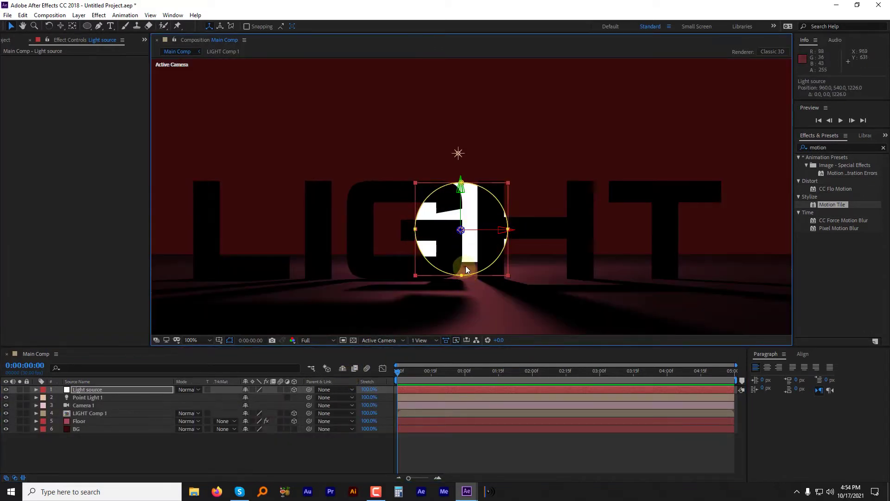
Step: Set the Floor layer's blending mode to Screen
left_click(78, 422)
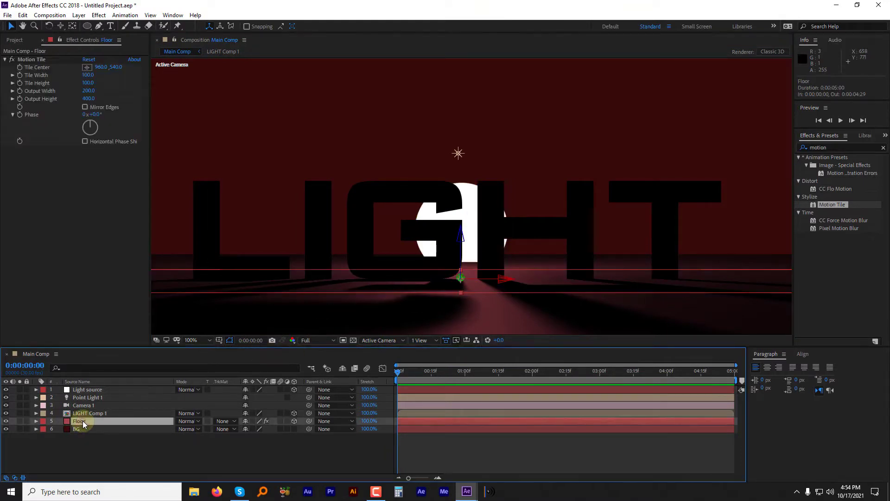
left_click(186, 421)
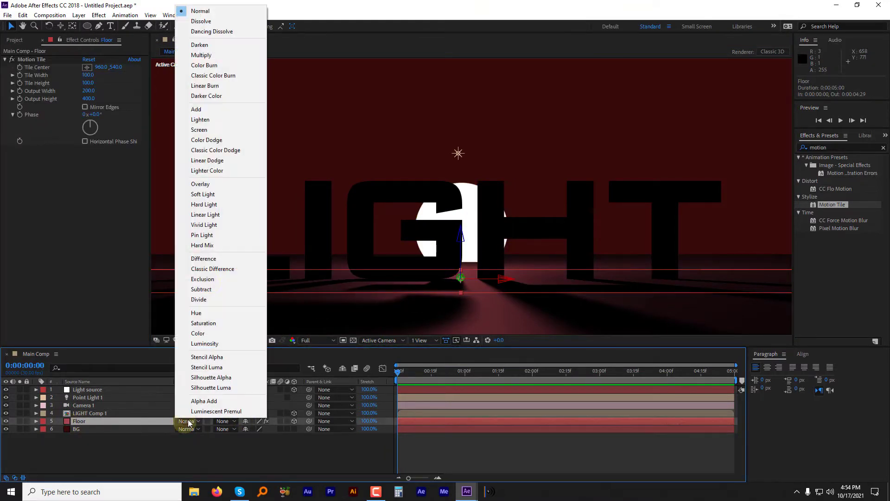
left_click(199, 129)
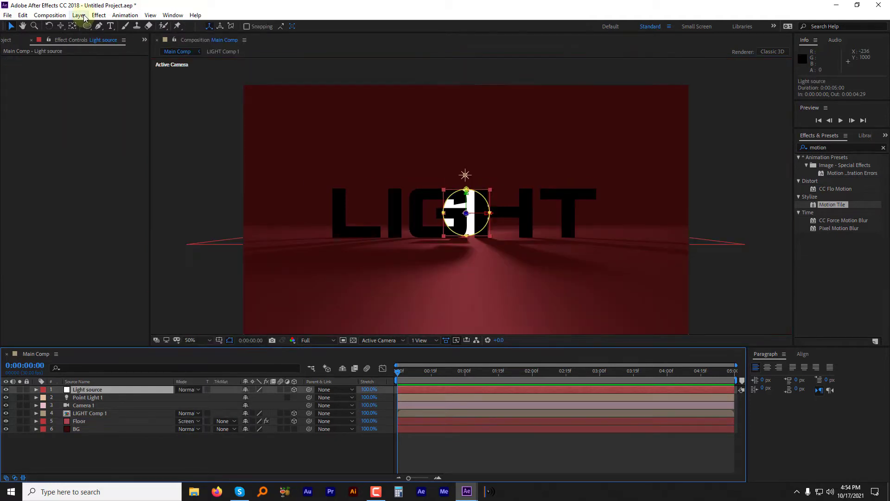
Step: Add an adjustment layer named Volume Light
left_click(79, 15)
mouse_move(91, 26)
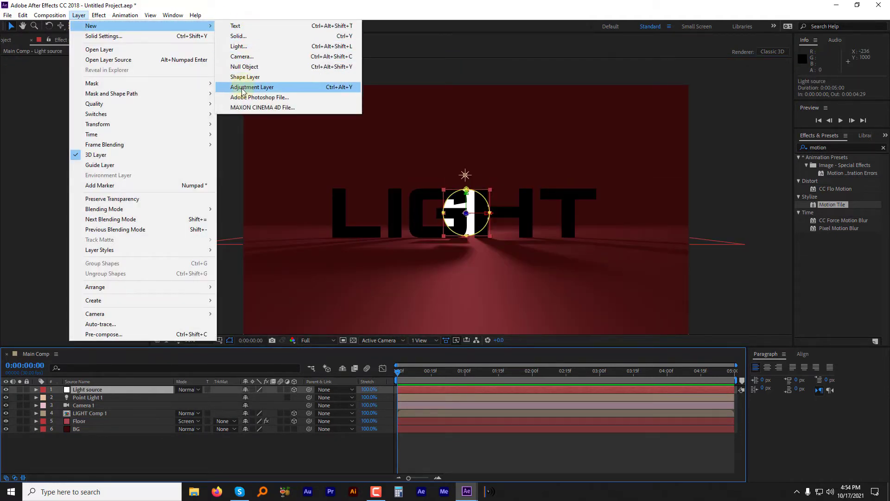
left_click(243, 87)
right_click(97, 389)
left_click(133, 398)
type("Volume Li")
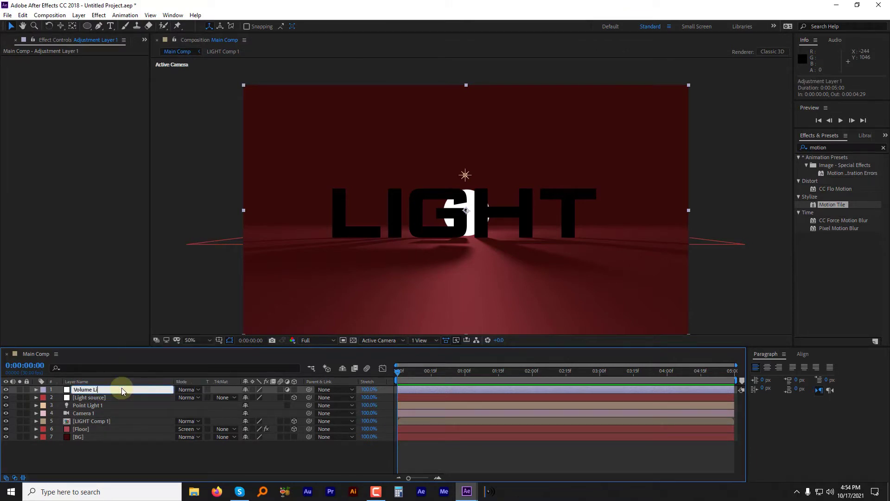
type("ght")
key("Return")
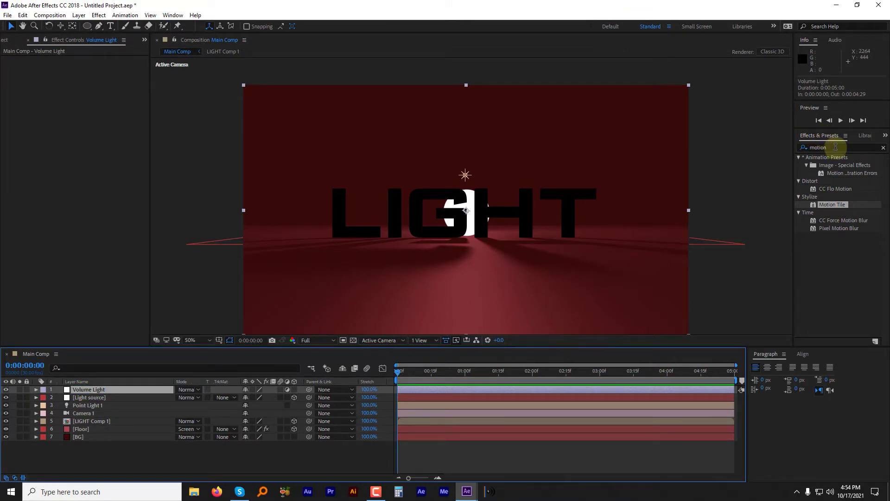
Step: Apply CC Radial Fast Blur to Volume Light with Brightest zoom and Amount 86
double_click(821, 147)
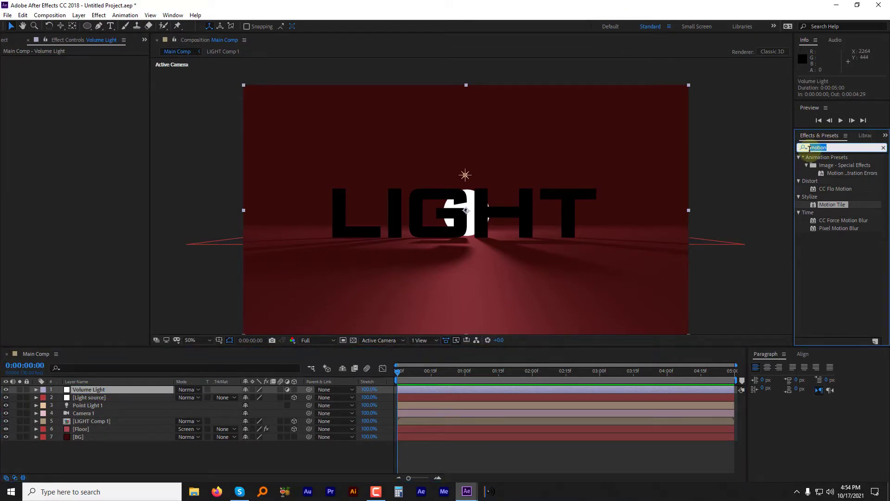
type("cc ra")
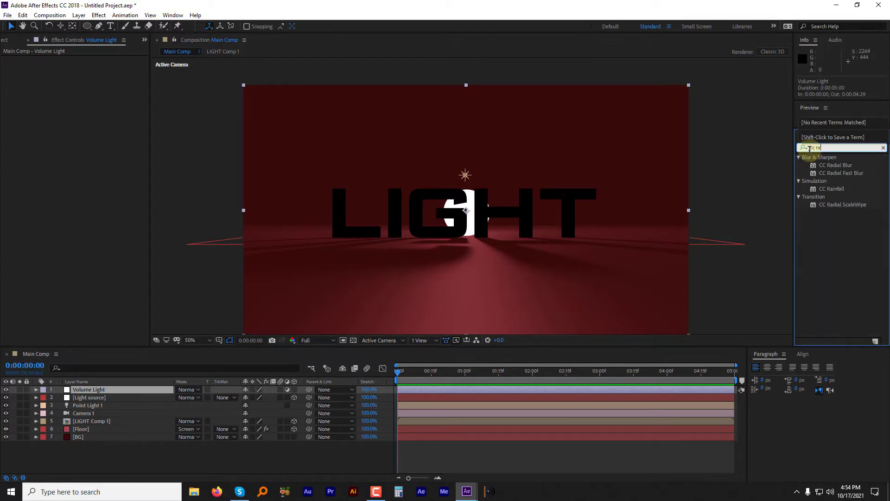
double_click(839, 174)
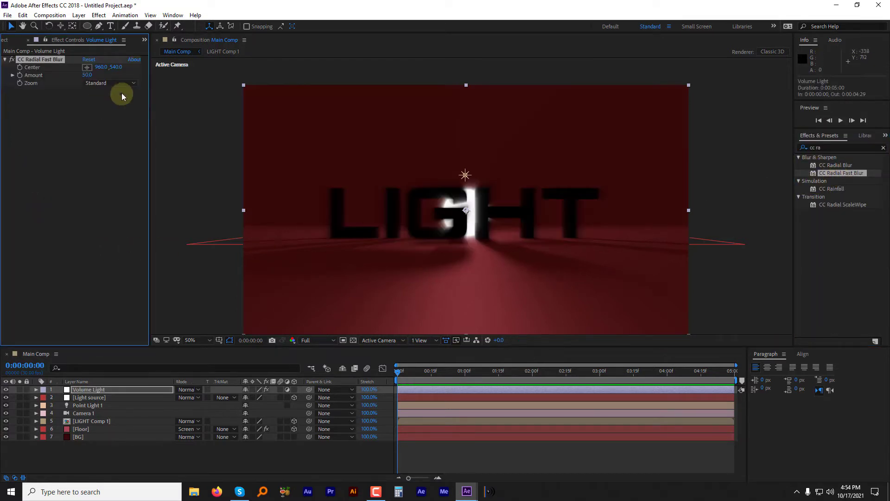
left_click(108, 83)
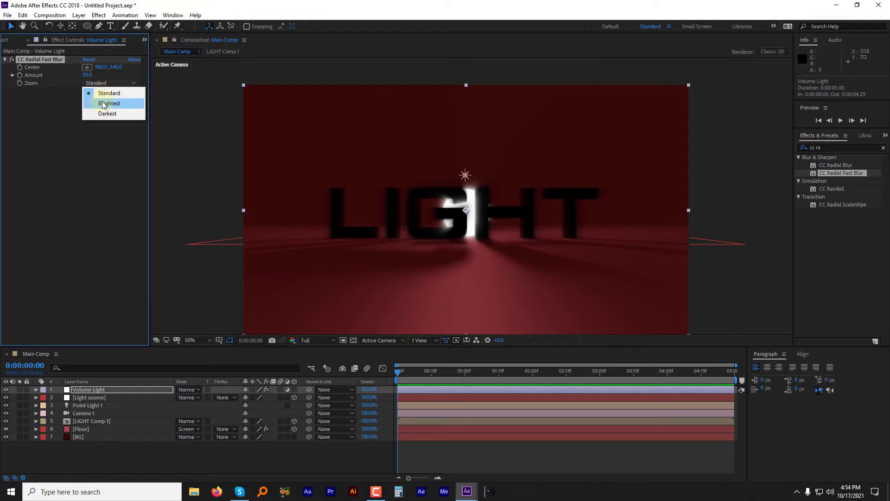
left_click(109, 102)
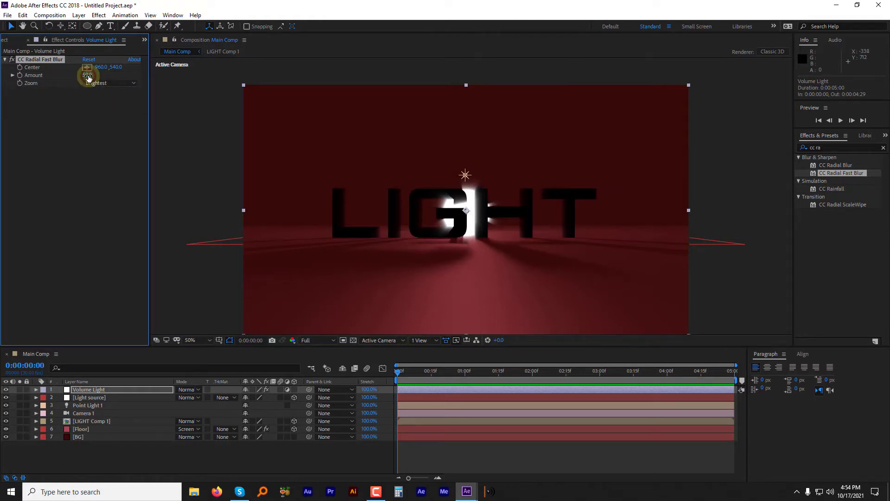
left_click_drag(88, 74, 104, 73)
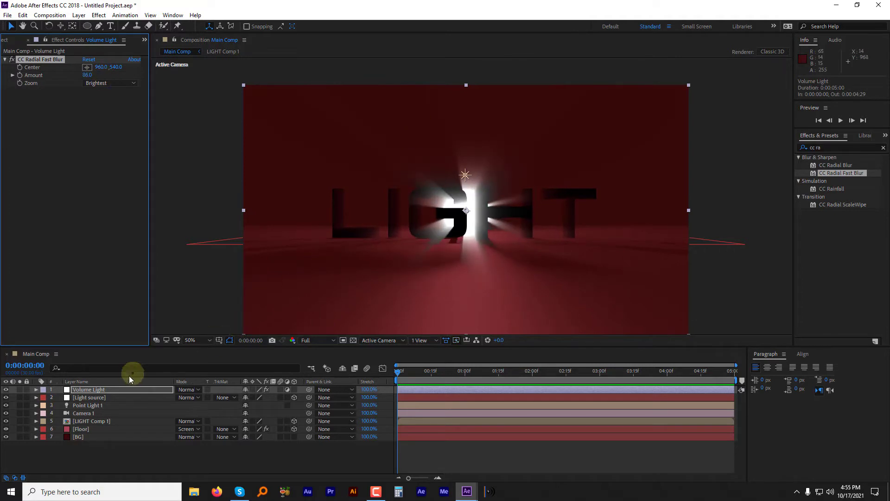
left_click(105, 389)
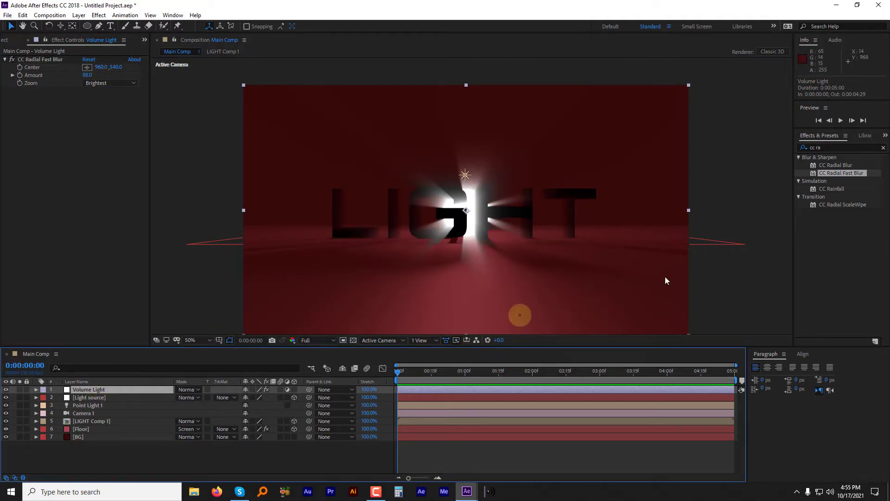
left_click(813, 149)
Step: Add a darkening Curves above the radial blur and set Volume Light to Screen
left_click(827, 147)
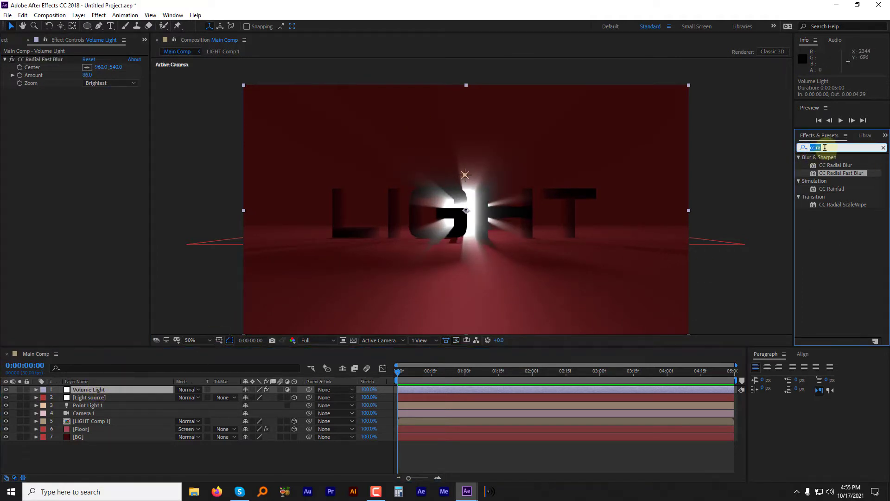
type("curves")
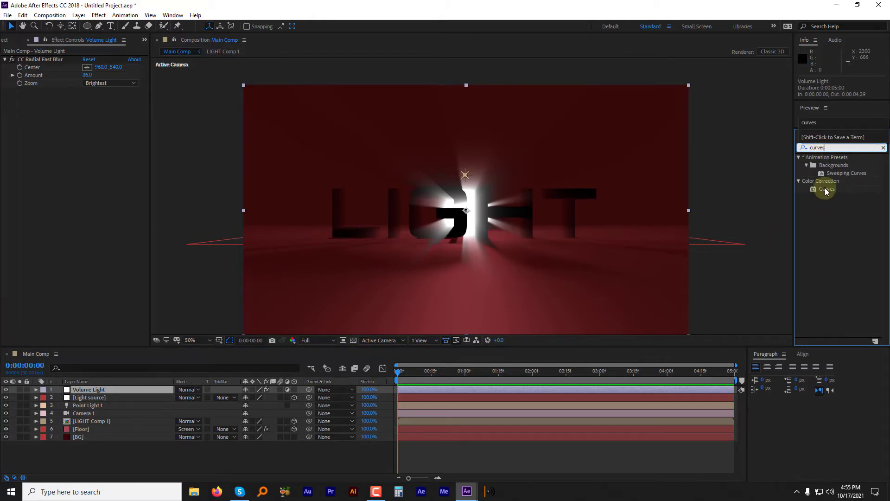
double_click(826, 190)
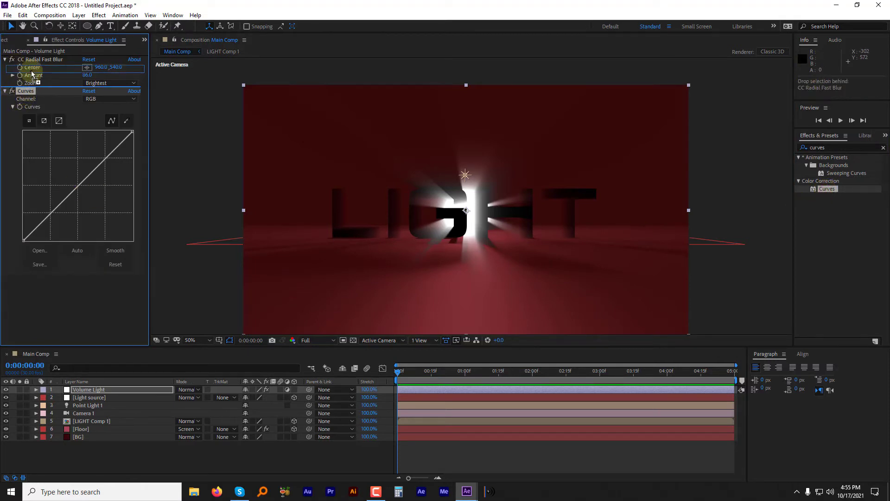
left_click_drag(27, 91, 26, 57)
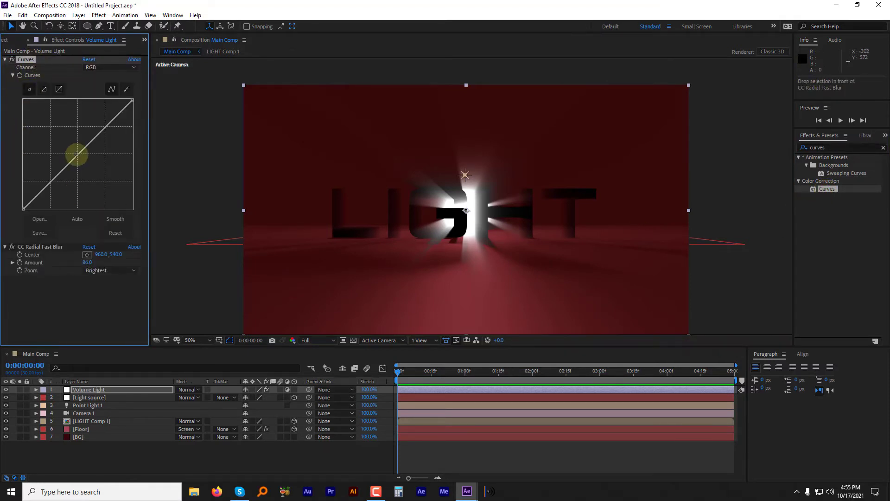
left_click_drag(77, 155, 97, 172)
left_click(191, 392)
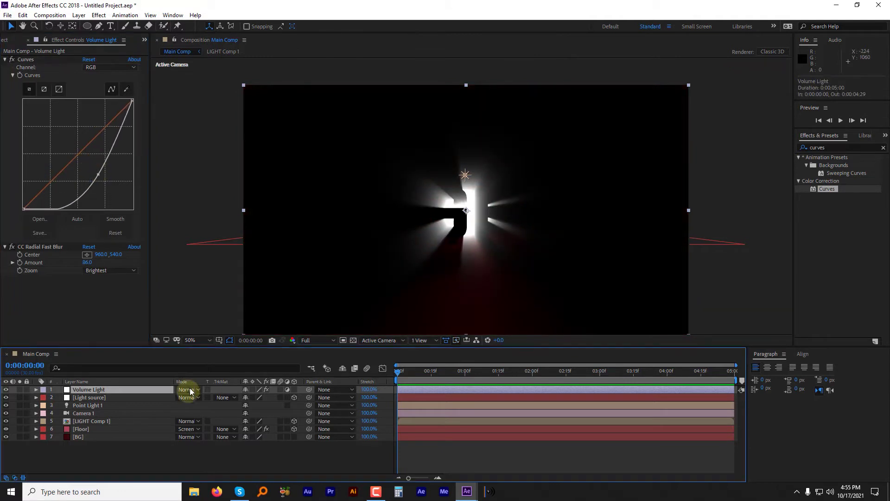
left_click(191, 392)
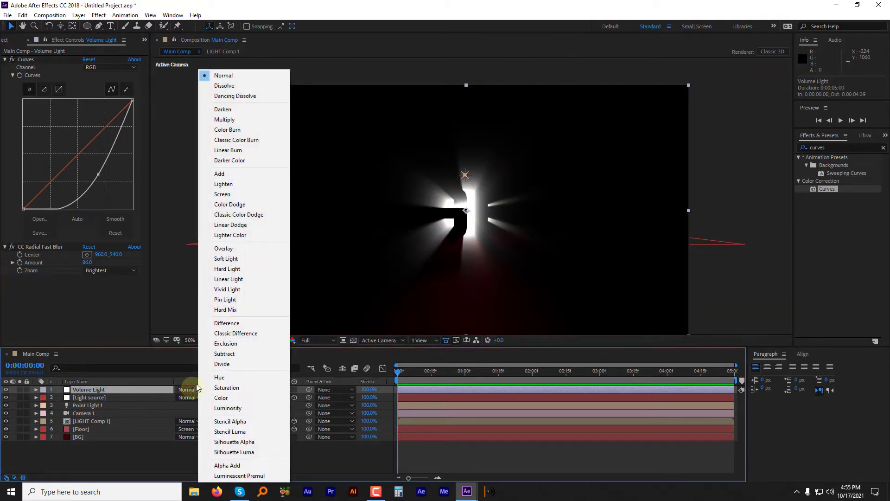
left_click(226, 194)
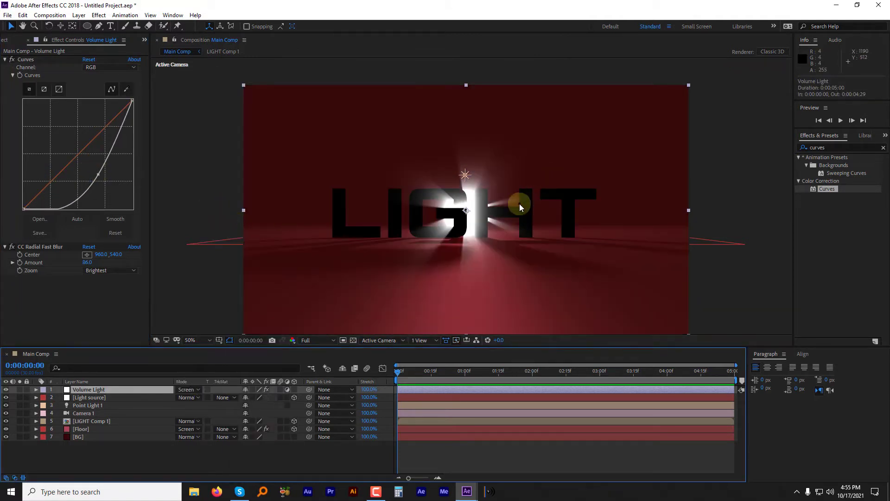
Step: Add a second Curves effect that raises the Red channel
double_click(828, 189)
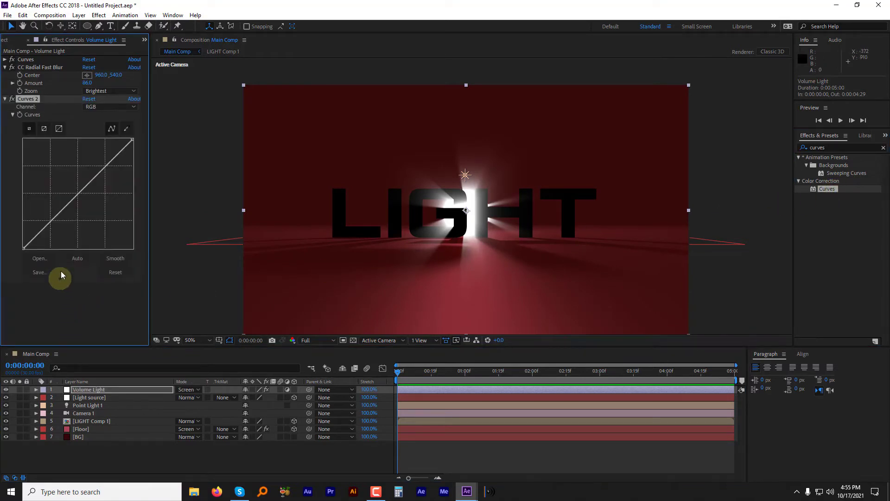
left_click(111, 107)
left_click(104, 128)
left_click_drag(74, 197, 61, 176)
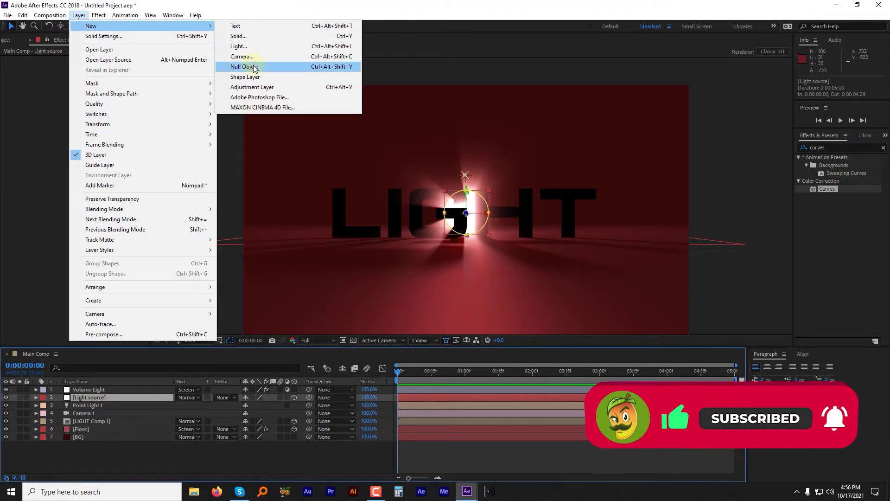
Step: Create a null named Point, move it above Volume Light, make it 3D, and show its scale
left_click(245, 66)
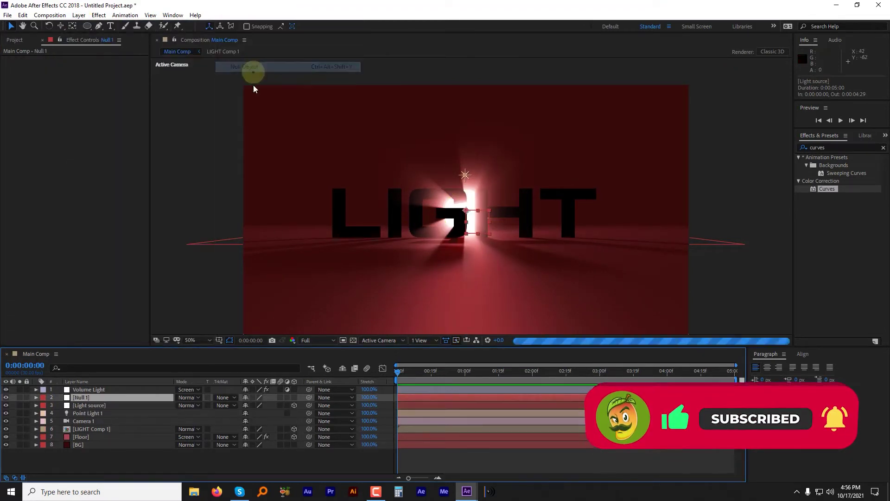
right_click(83, 401)
left_click(124, 384)
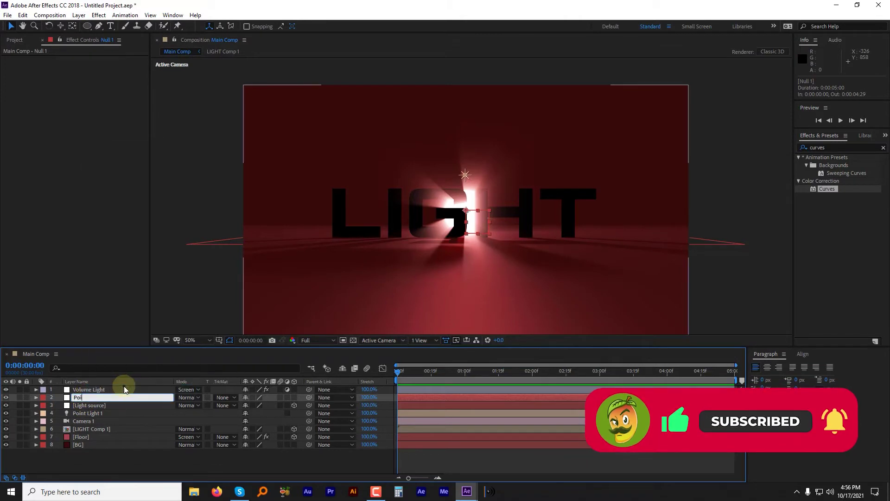
type("Point")
left_click_drag(80, 400, 84, 389)
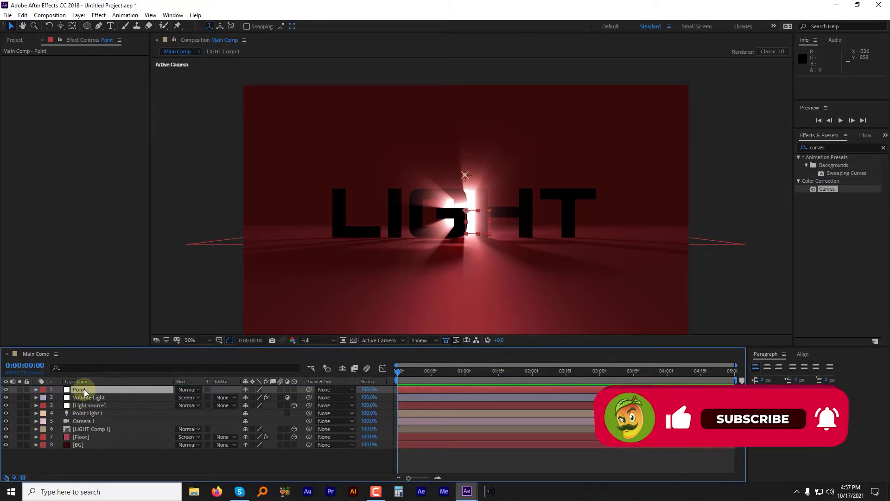
left_click(294, 390)
key("s")
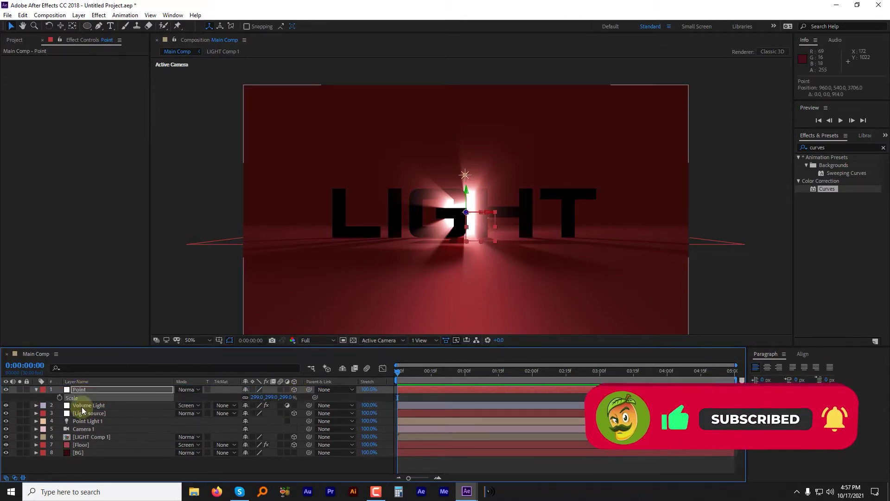
Step: Expression-link the blur Center to Point with .toComp([0,0,0]), then move Point
left_click(82, 406)
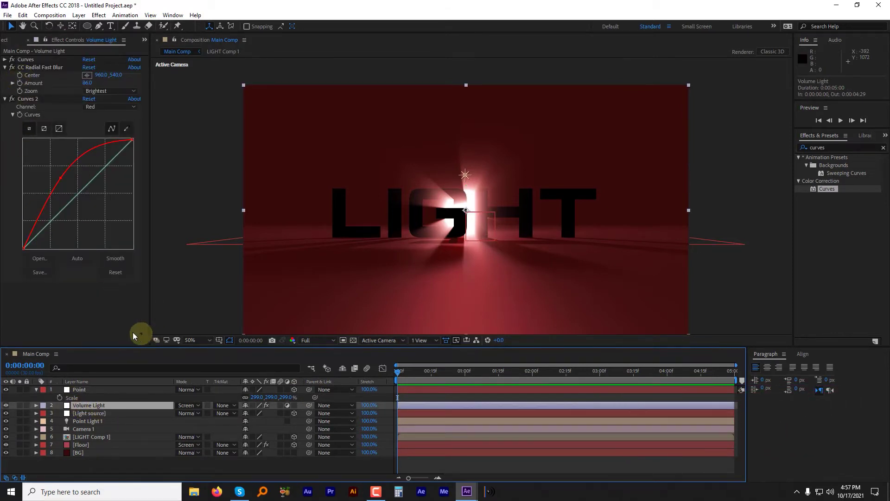
left_click(21, 75, "alt")
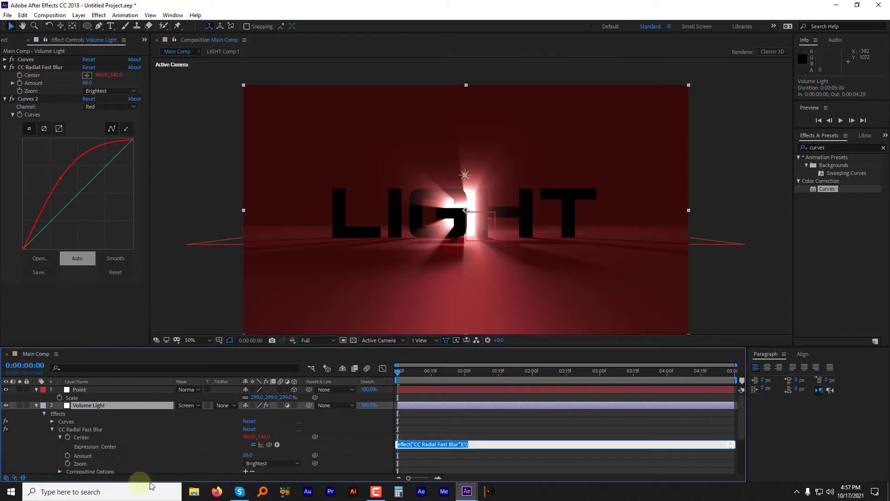
left_click_drag(268, 444, 78, 390)
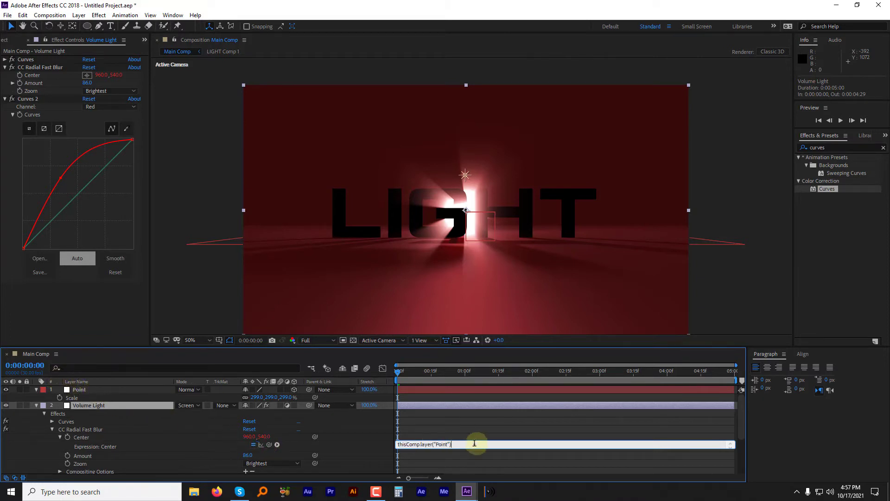
left_click(457, 445)
type(".toComp([0,0,0,]);")
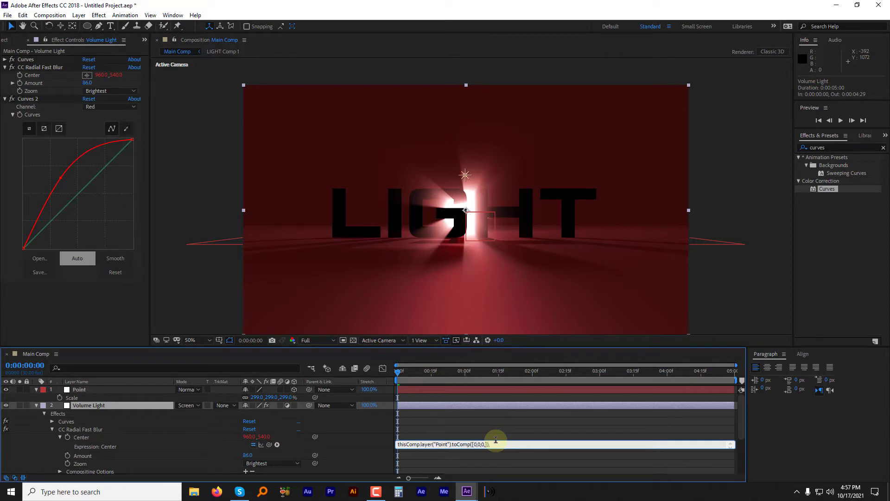
type(");")
left_click(78, 390)
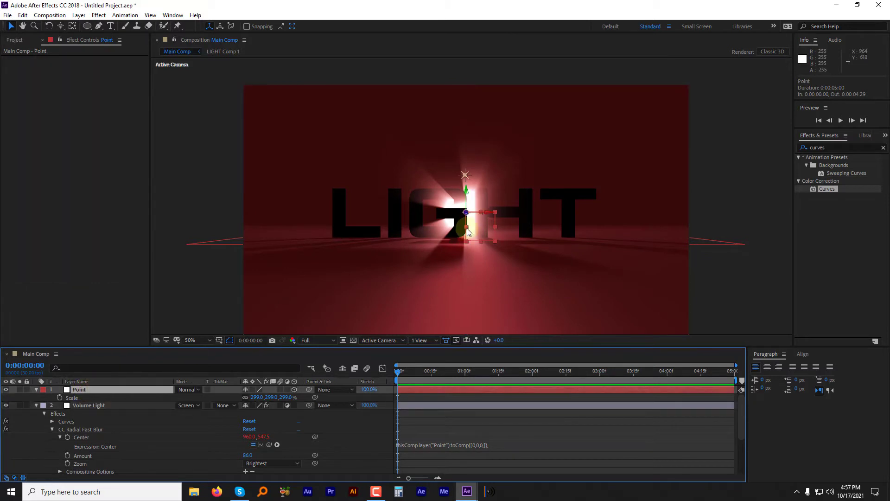
mouse_move(481, 223)
left_mouse_down()
mouse_move(461, 229)
mouse_move(472, 234)
left_mouse_up()
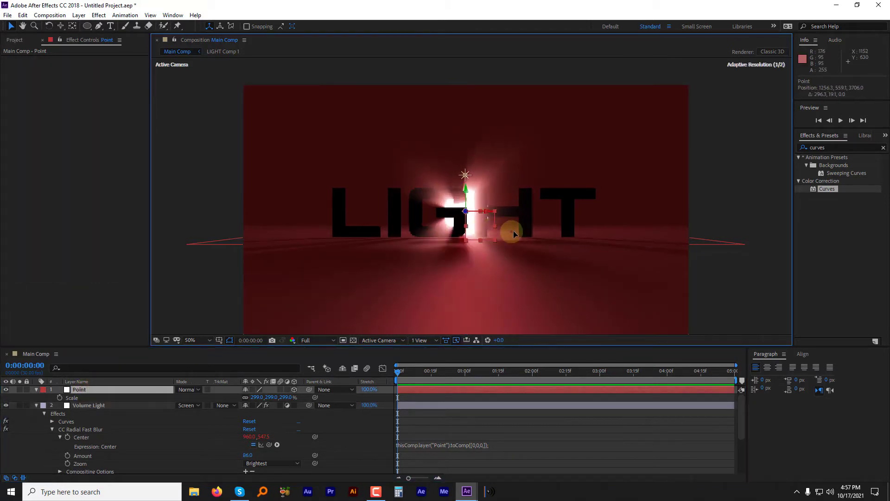
Step: Start a new solid and name it Clouds
left_click(80, 14)
mouse_move(102, 29)
left_click(237, 36)
left_click(118, 28)
type("Cla")
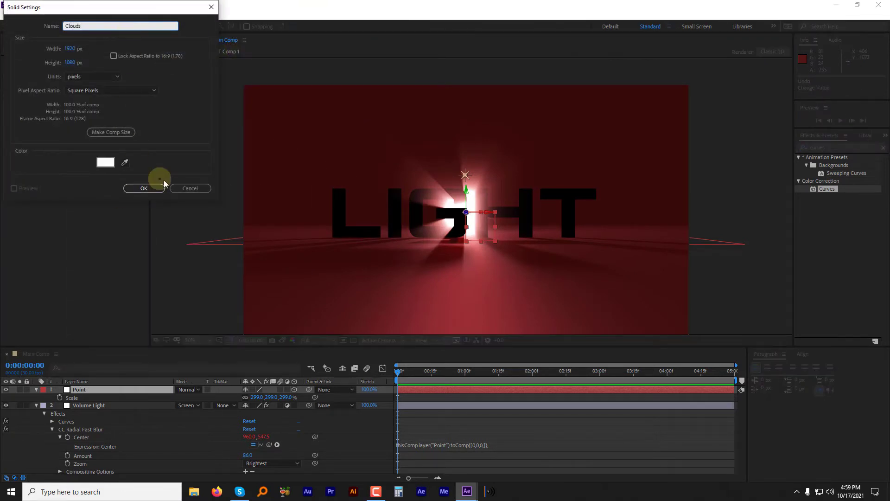
Step: Create the white Clouds solid with Dynamic Fractal Noise and Sub Rotation about 145°
left_click(145, 188)
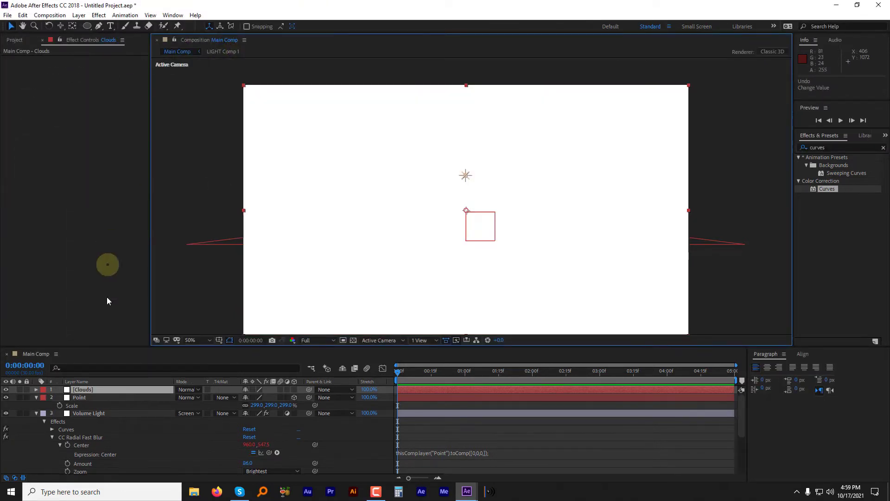
left_click(841, 147)
type("frac")
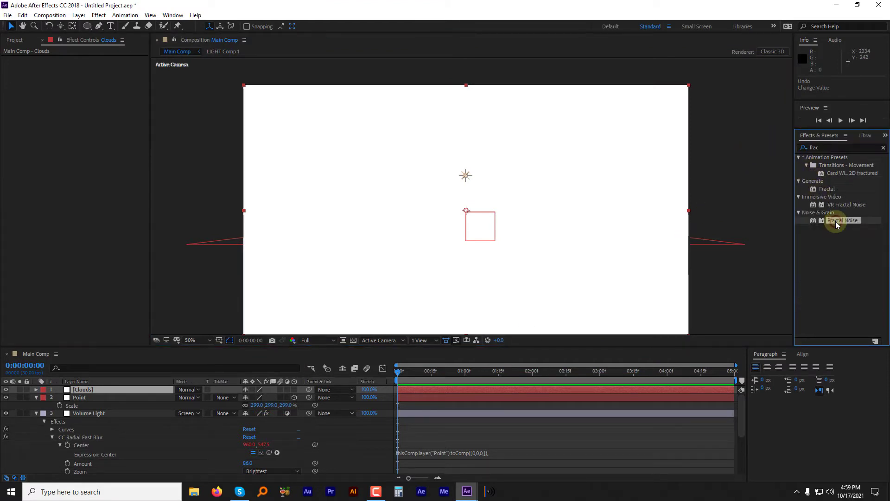
double_click(841, 220)
left_click(110, 68)
left_click(109, 124)
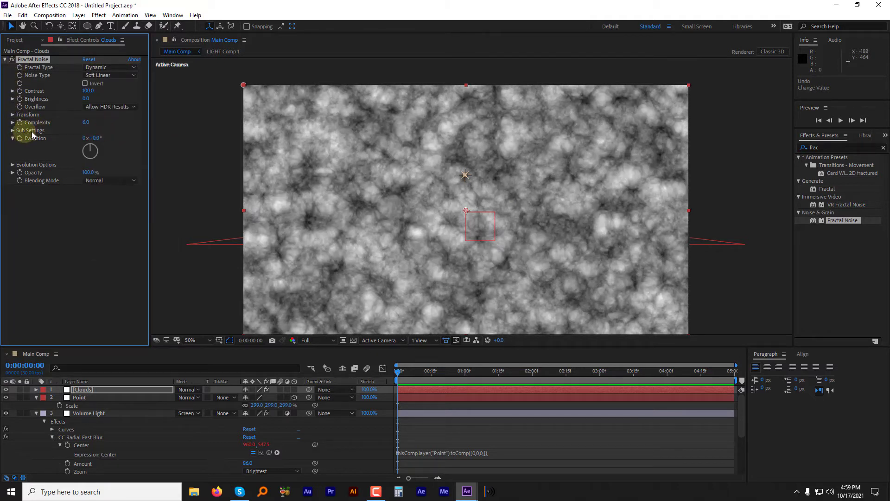
left_click(13, 130)
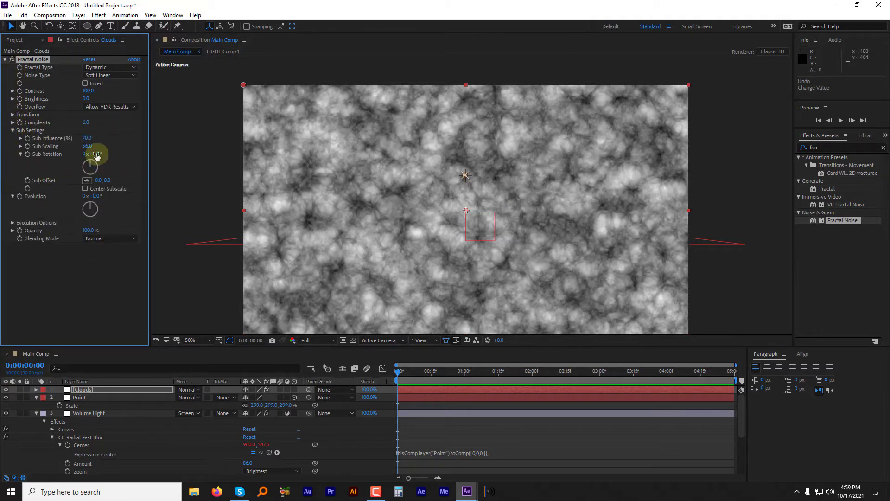
left_click_drag(95, 154, 175, 165)
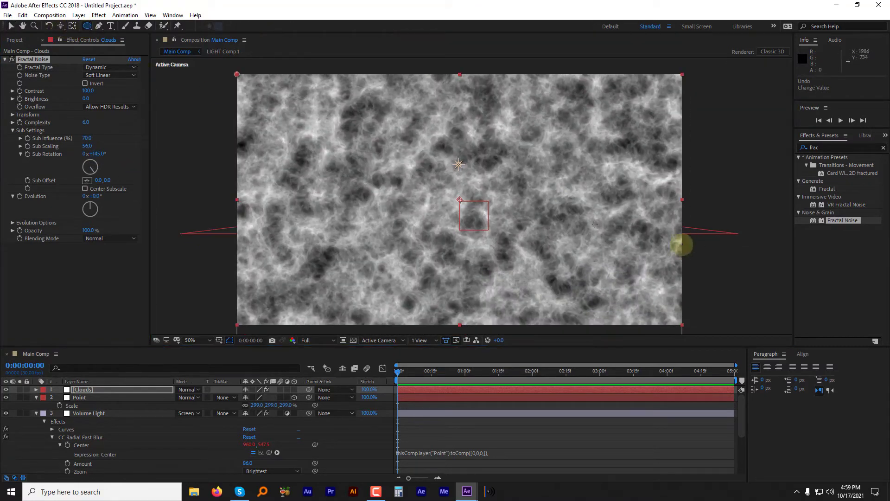
Step: Add a layer-sized elliptical mask to Clouds, centre it, and feather it about 185 px
double_click(86, 26)
left_click(11, 28)
left_click_drag(393, 168, 460, 203)
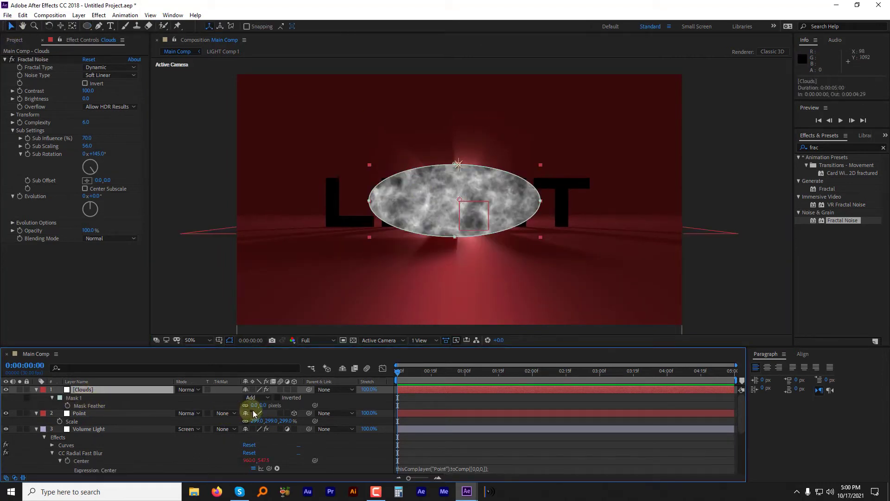
left_click_drag(254, 405, 327, 406)
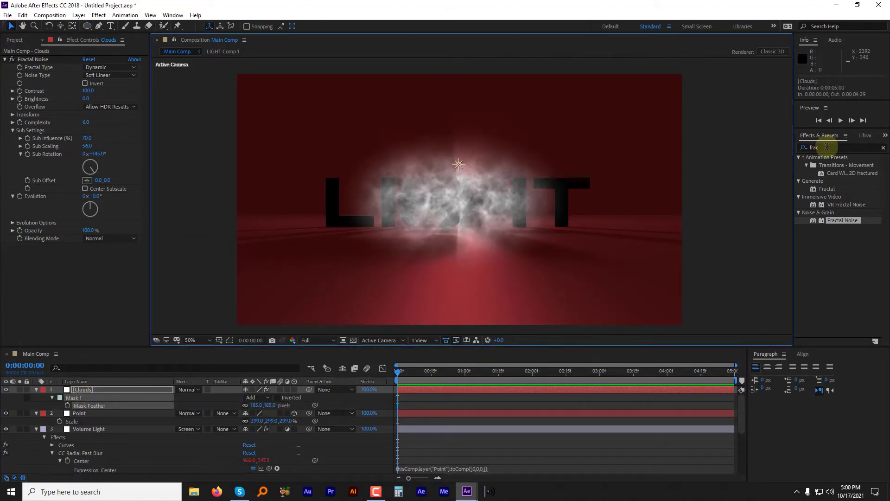
left_click_drag(825, 147, 800, 147)
type("solid")
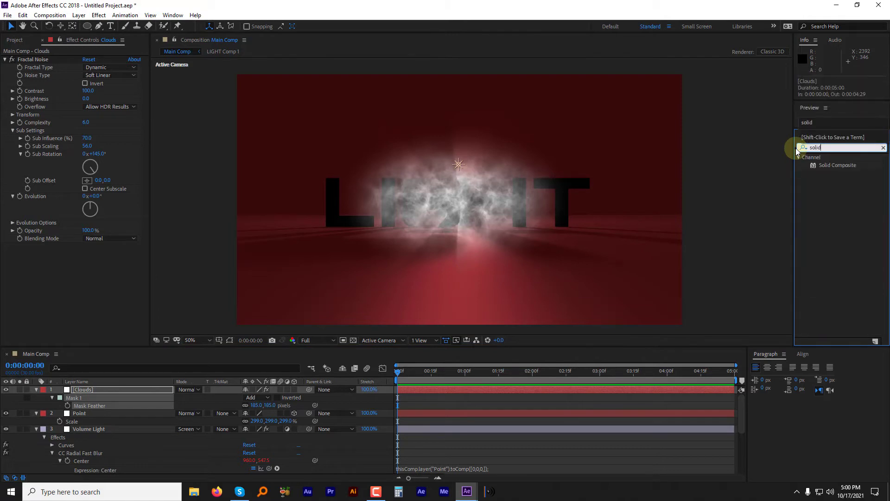
Step: Apply Solid Composite to the Clouds layer with a black colour
double_click(835, 165)
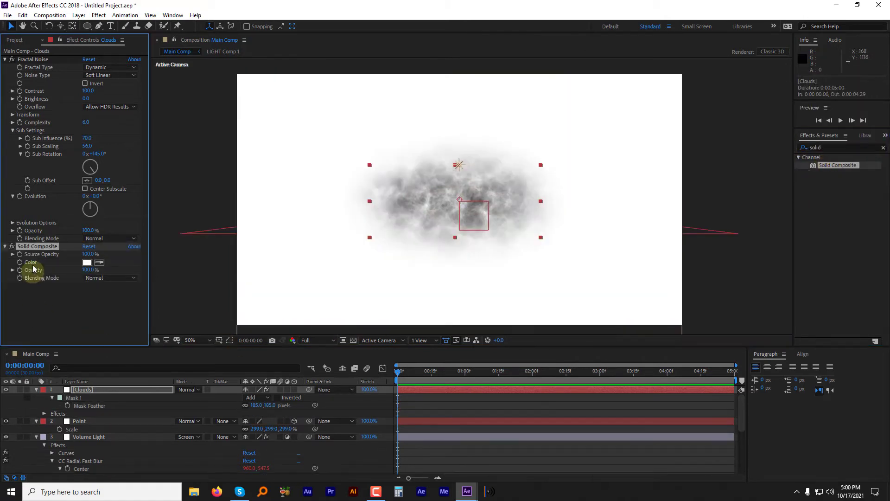
left_click(86, 262)
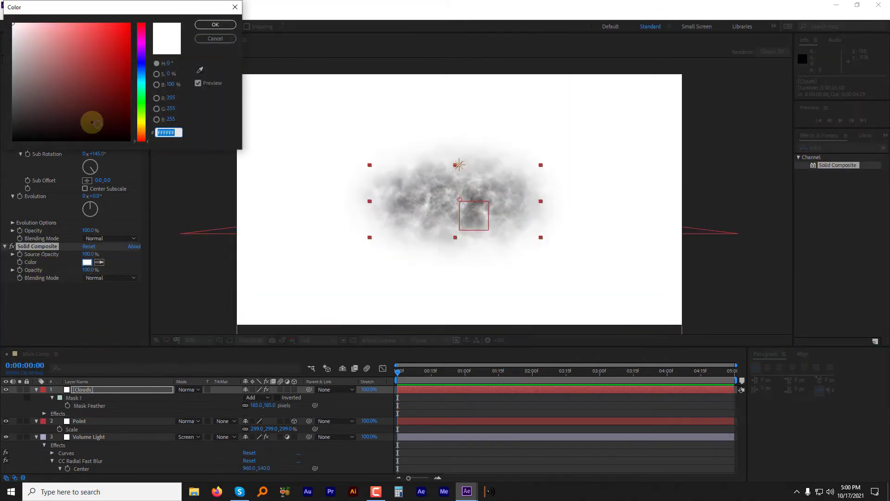
left_click(90, 112)
left_click(212, 33)
scroll(407, 174, "up", 1)
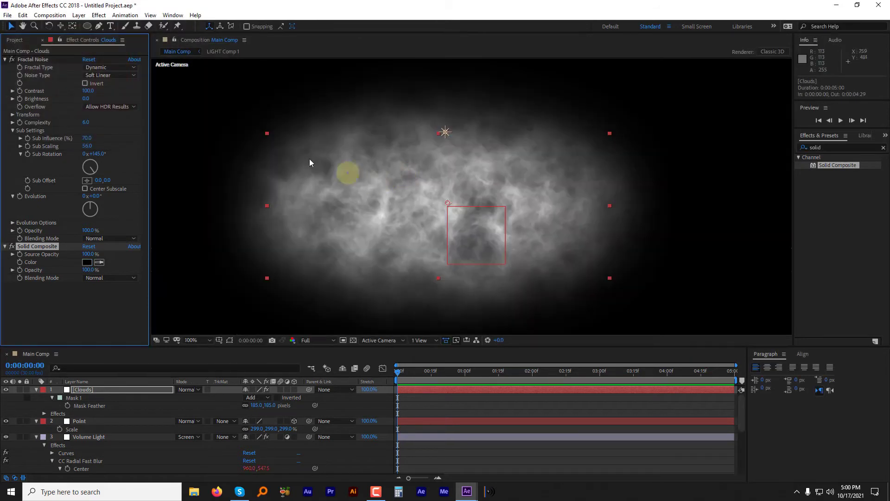
scroll(298, 157, "down", 1)
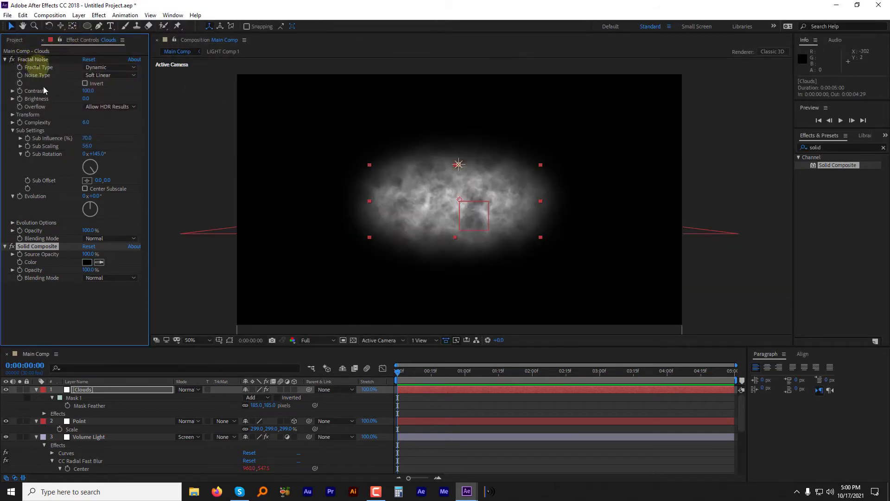
Step: Set Fractal Noise blending mode to None and the Clouds layer mode to Screen
left_click(110, 238)
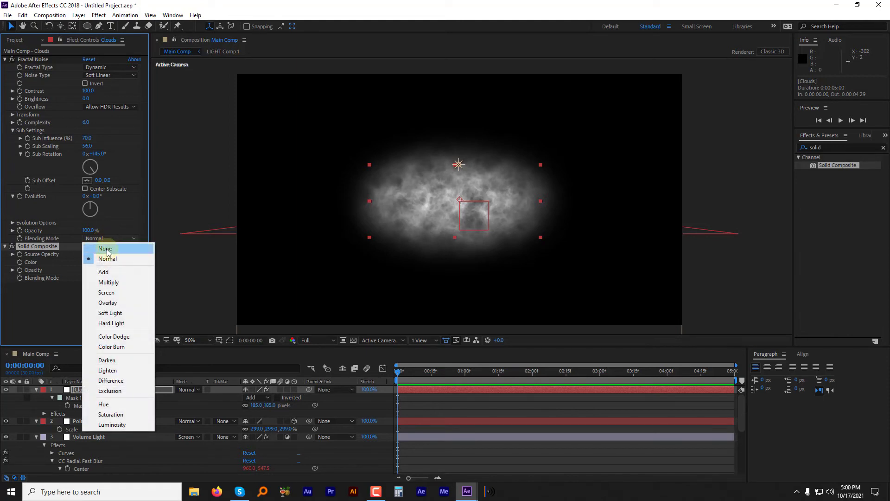
left_click(106, 249)
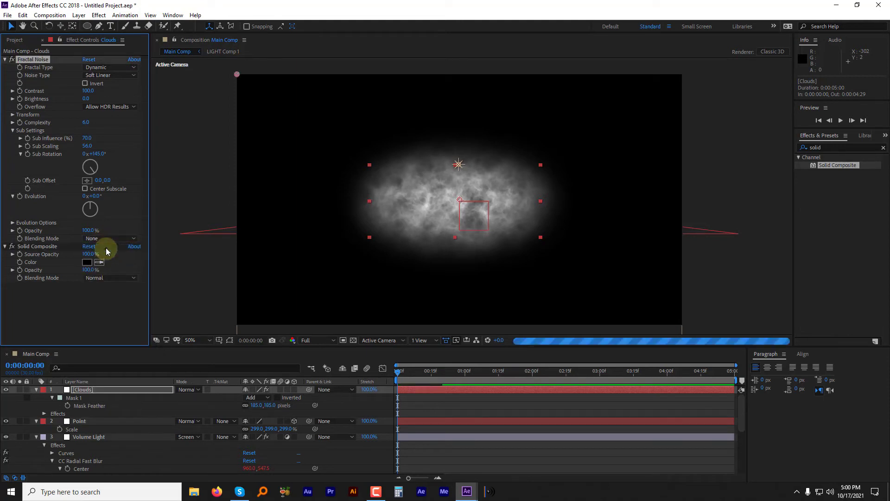
left_click(187, 390)
left_click(226, 196)
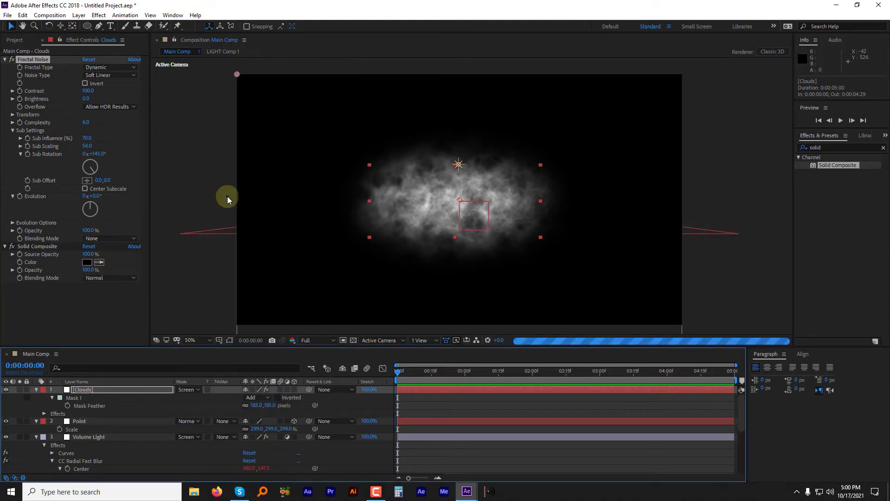
Step: Unsolo and make Clouds a 3D layer with Accepts Lights set to Off
left_click(294, 390)
left_click(288, 390)
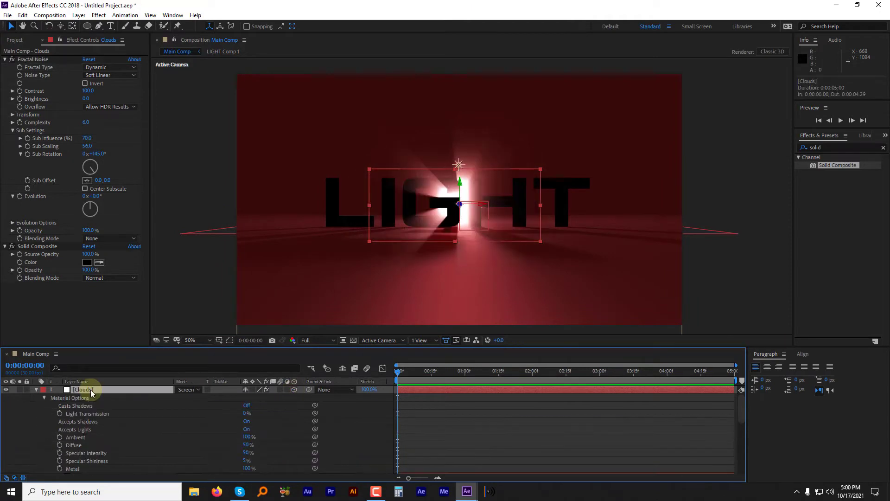
left_click(248, 429)
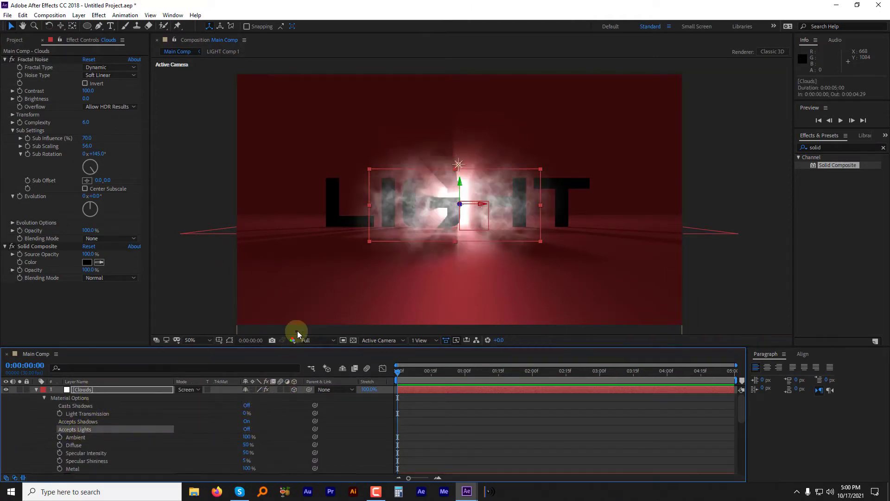
Step: Collapse the layer properties and move Clouds beneath LIGHT Comp 1
left_click(37, 390)
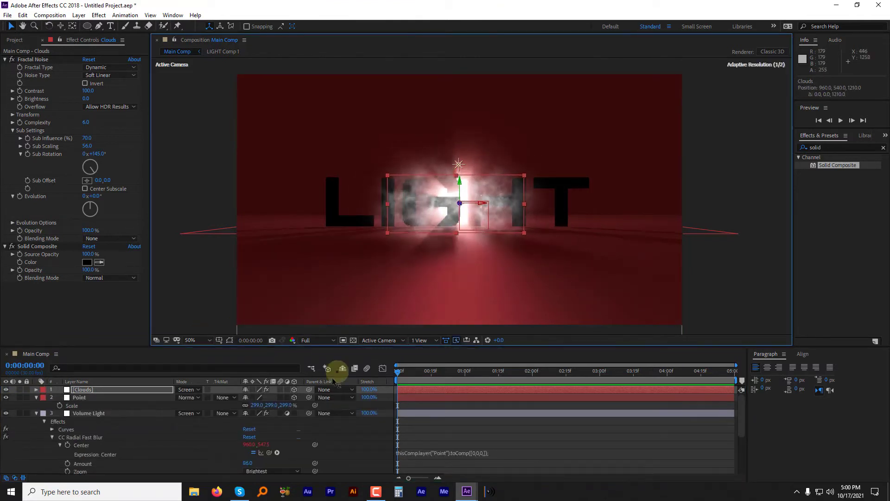
left_click(37, 413)
left_click_drag(84, 391, 82, 441)
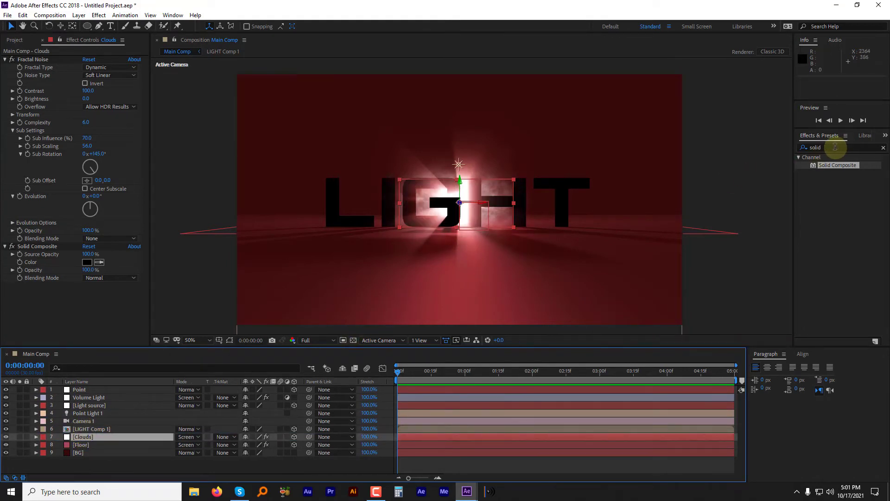
Step: Find Curves in Effects & Presets and apply it to the Clouds layer
left_click(836, 148)
left_click(832, 147)
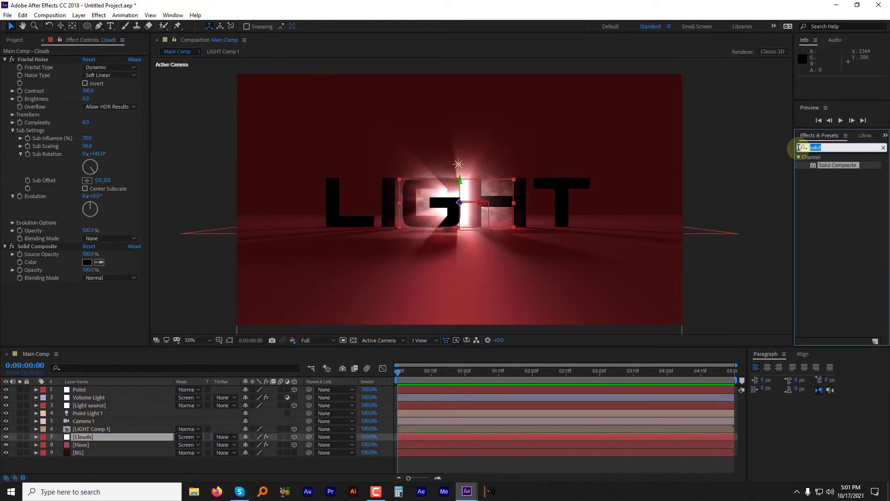
type("Curves")
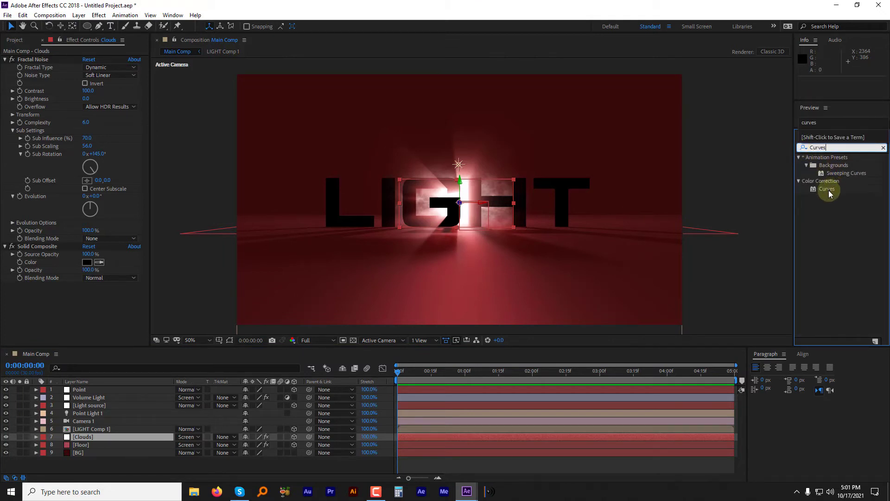
left_click(827, 189)
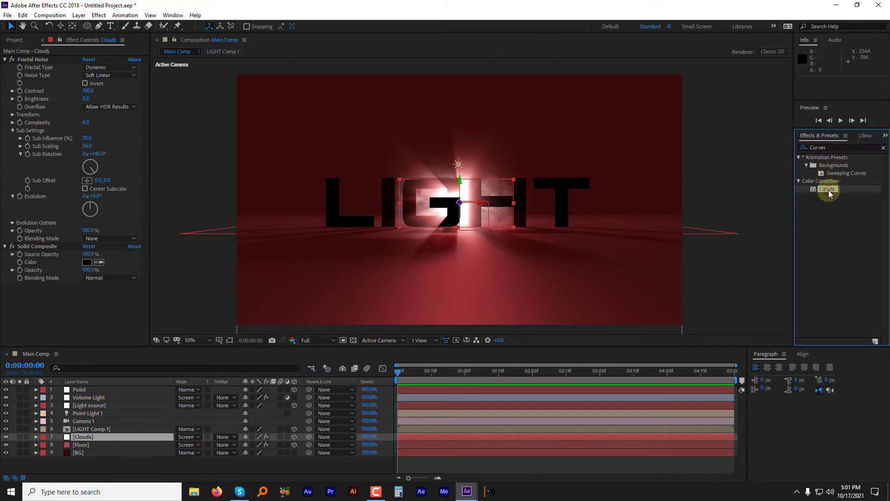
double_click(829, 194)
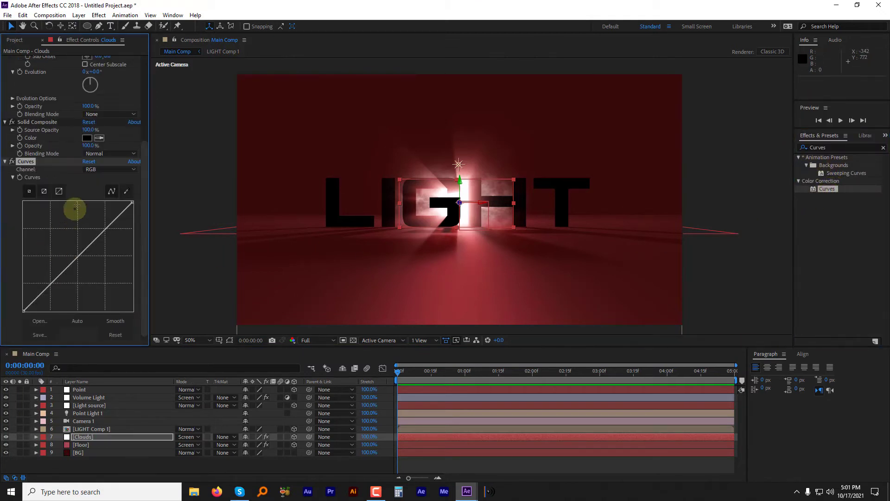
Step: Switch the Curves channel to Red and raise the red curve slightly
left_click(93, 169)
left_click(97, 184)
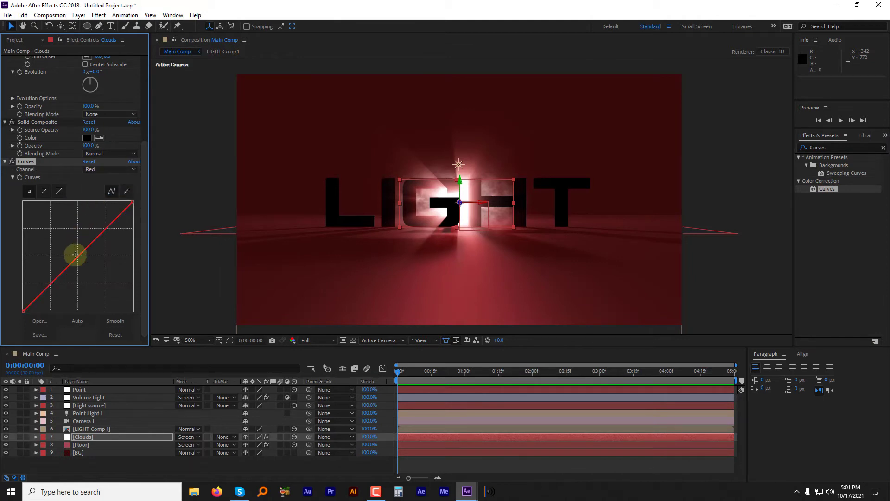
left_click_drag(79, 254, 78, 256)
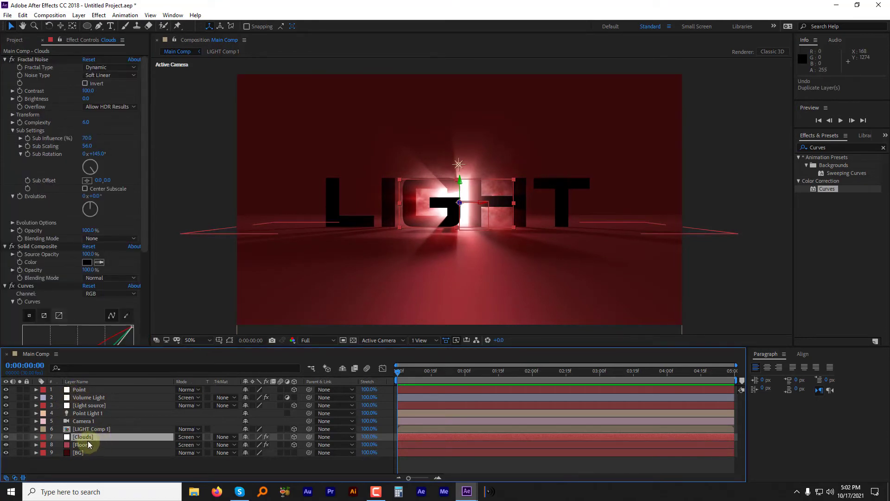
Step: Drive the noise Evolution with a time*150 expression and preview it around 2:20
left_click(20, 197, "alt")
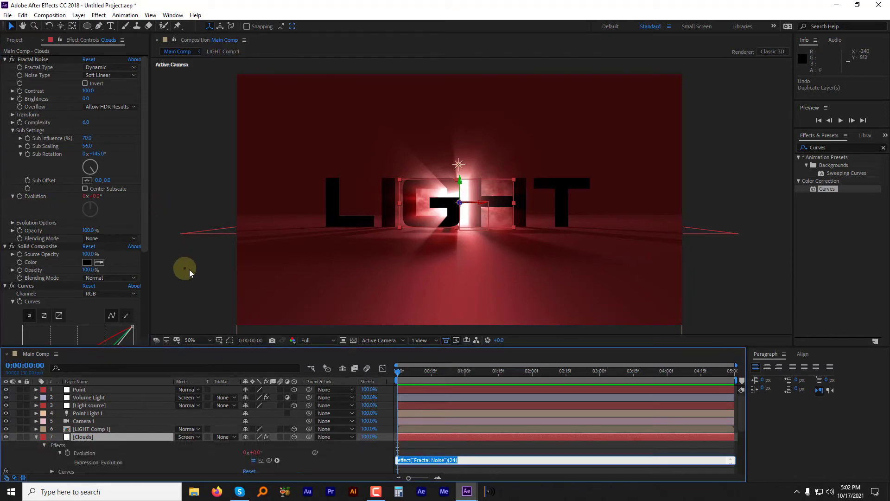
left_click(494, 218)
left_click(317, 406)
left_click_drag(418, 369, 578, 371)
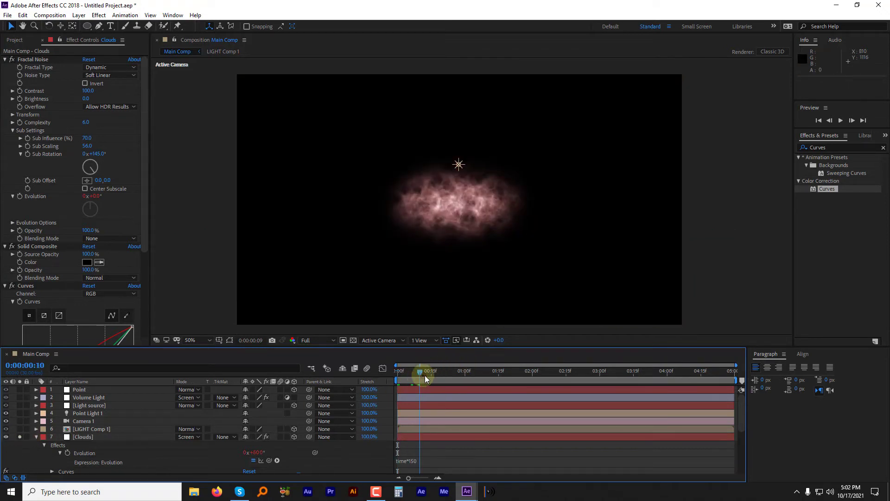
left_click(21, 438)
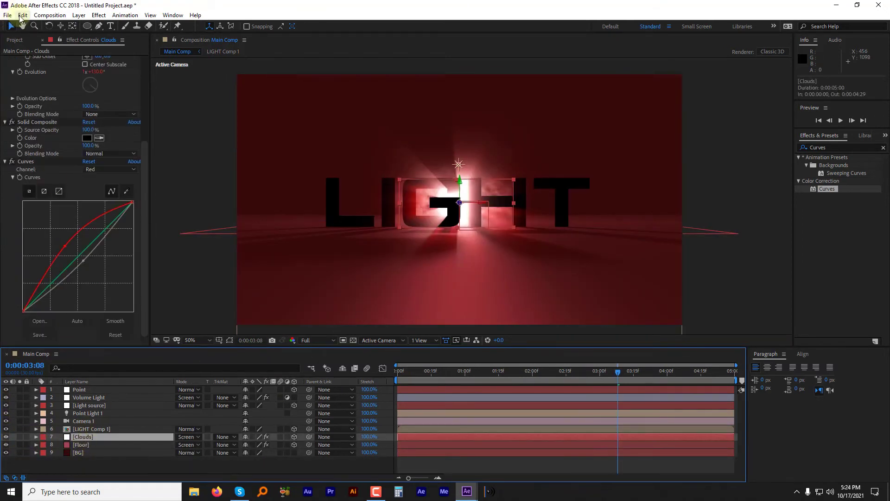
Step: Duplicate Clouds, reposition and scale the copy to 383%, and lower noise brightness to -14
left_click(23, 15)
left_click(49, 123)
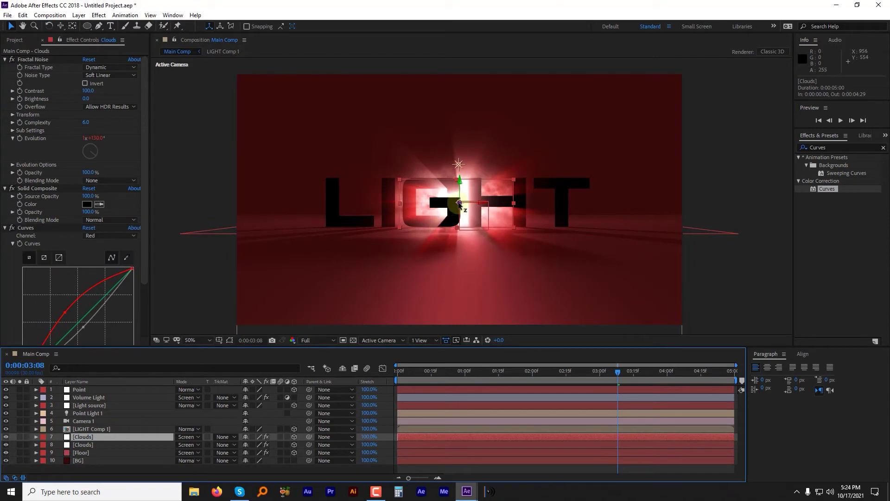
left_click_drag(436, 216, 429, 233)
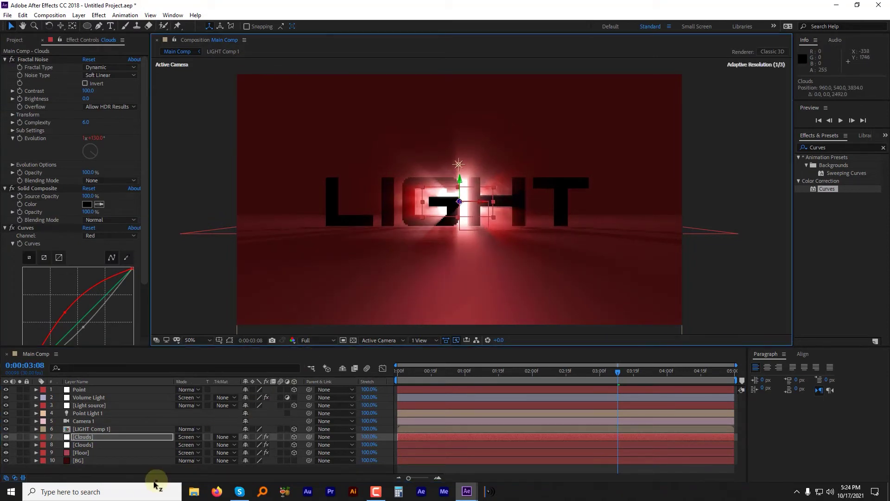
left_click(269, 445)
left_click_drag(271, 445, 367, 434)
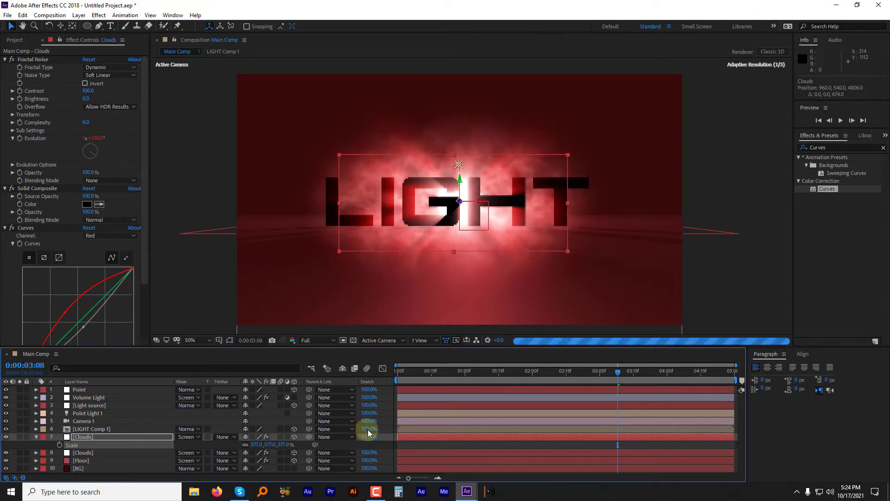
scroll(77, 209, "down", 3)
left_click_drag(86, 266, 90, 275)
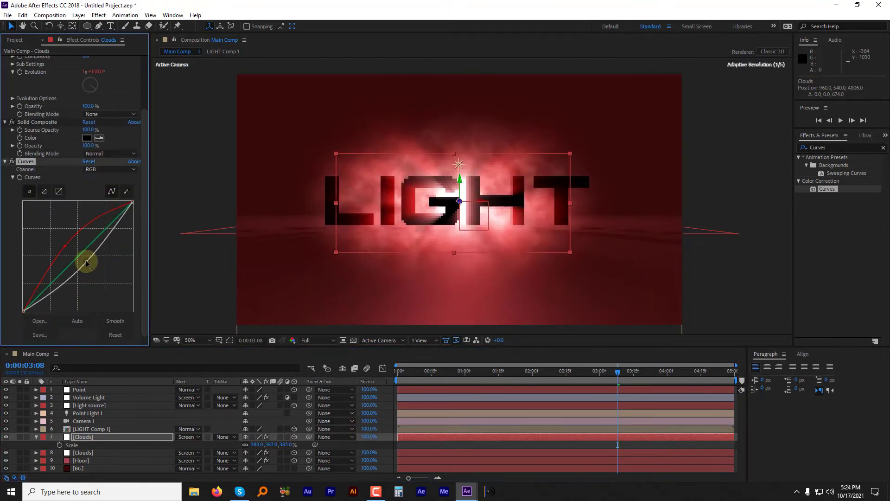
scroll(143, 181, "up", 3)
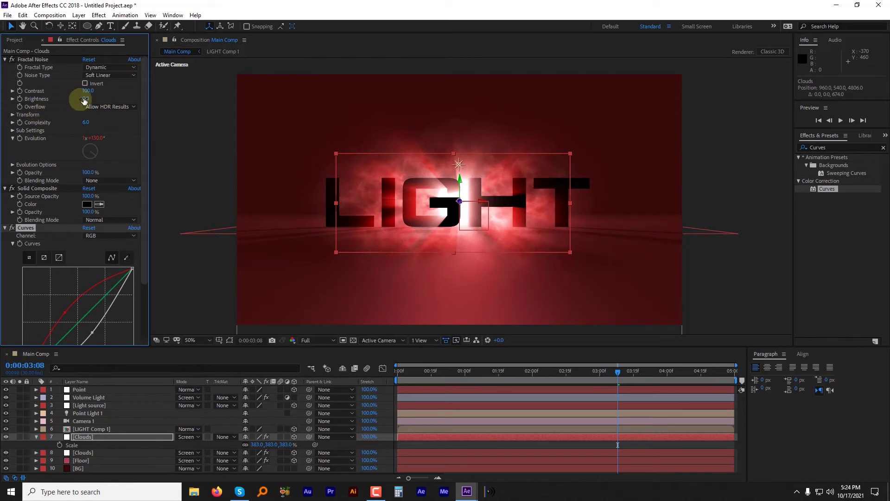
left_click_drag(82, 99, 78, 99)
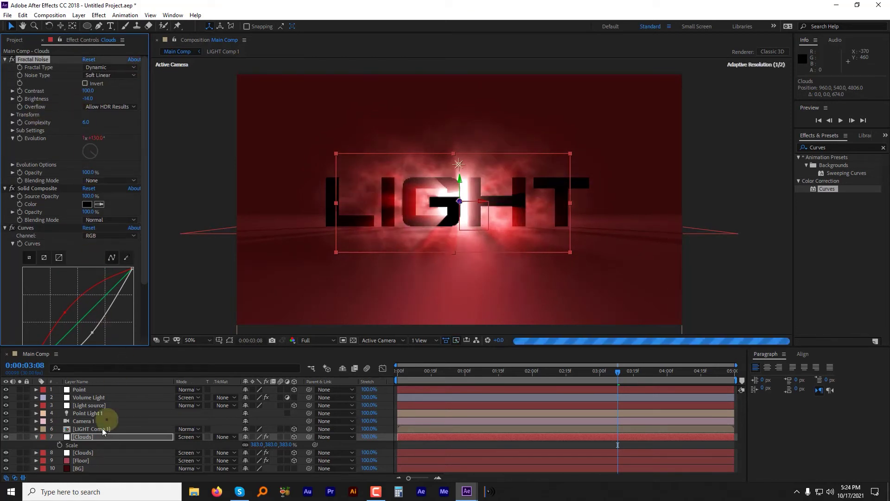
Step: Duplicate the Clouds layer again and scale the new copy to 843%
left_click(83, 437)
left_click(22, 15)
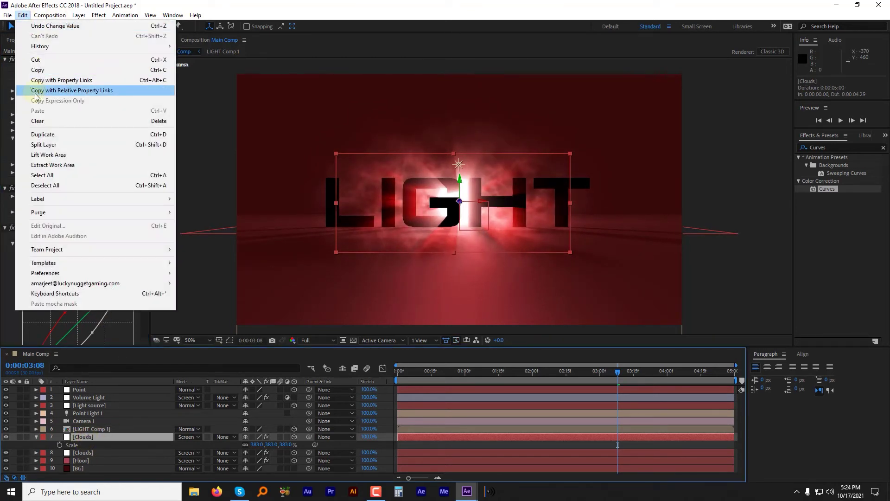
left_click(43, 135)
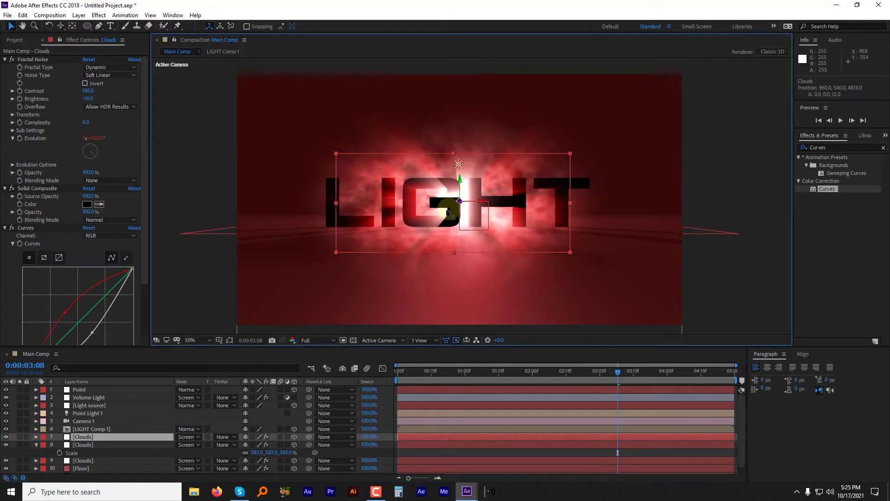
left_click_drag(272, 444, 389, 432)
left_click(209, 209)
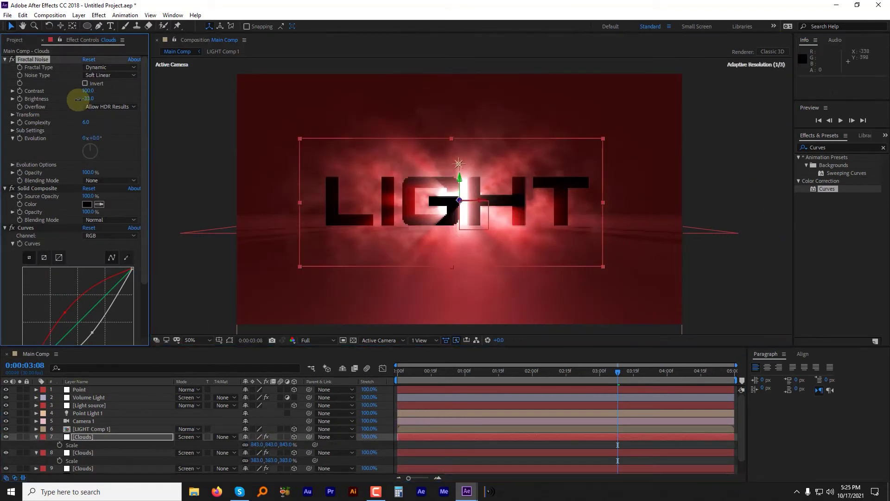
scroll(52, 209, "down", 3)
scroll(45, 237, "down", 1)
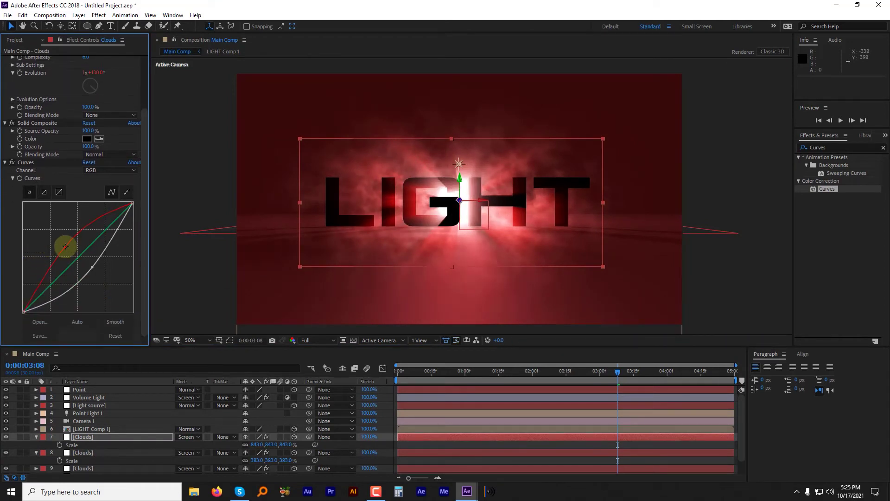
Step: Set the copy's Curves to Red and adjust Volume Light's CC Radial Fast Blur Amount
left_click(64, 245)
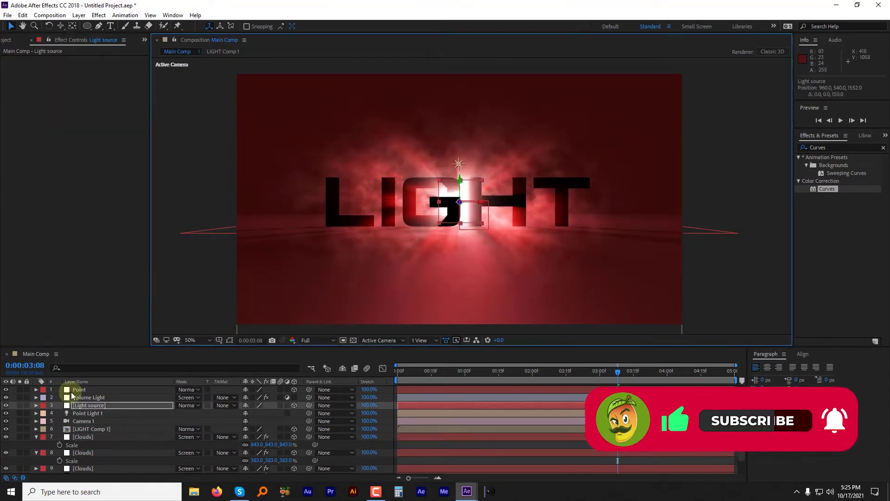
left_click(87, 397)
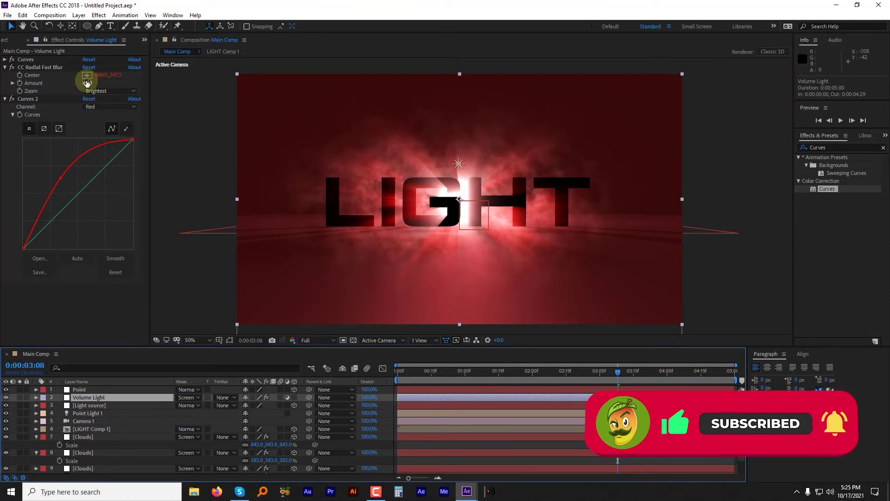
left_click_drag(87, 82, 90, 82)
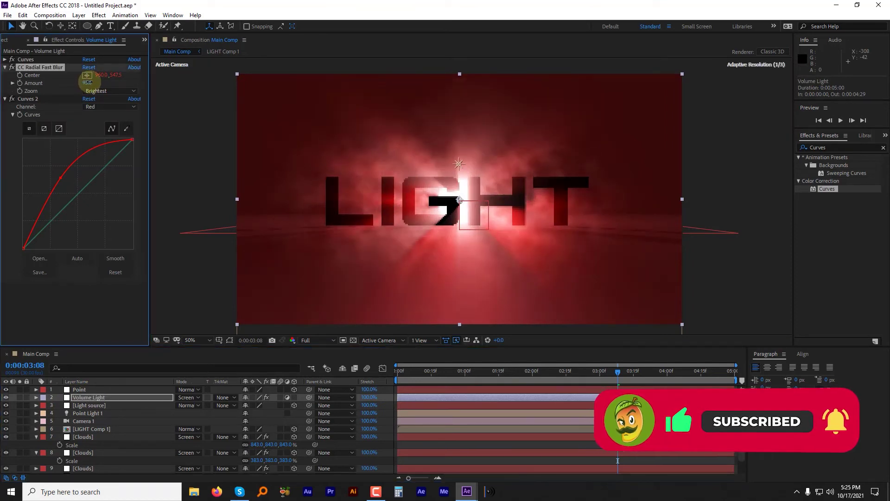
Step: Duplicate LIGHT Comp 1 and move the copy to second in the stack
left_click(91, 429)
left_click(23, 14)
left_click(41, 134)
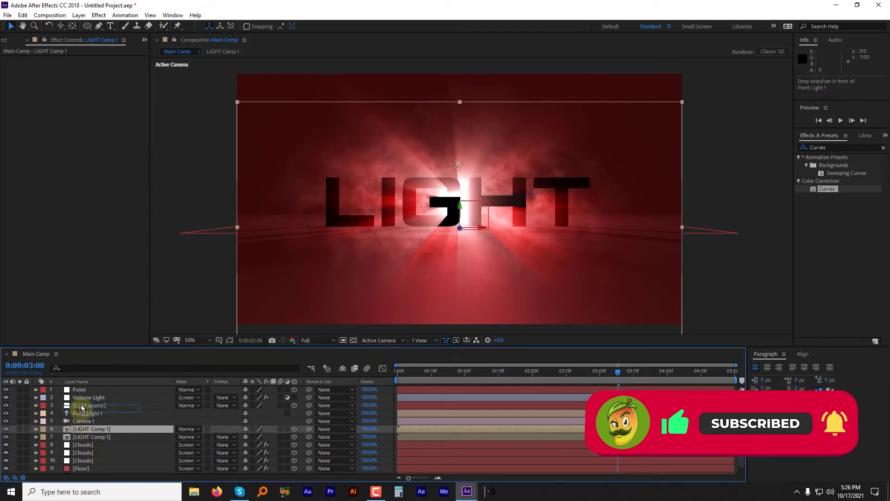
left_click_drag(91, 429, 100, 399)
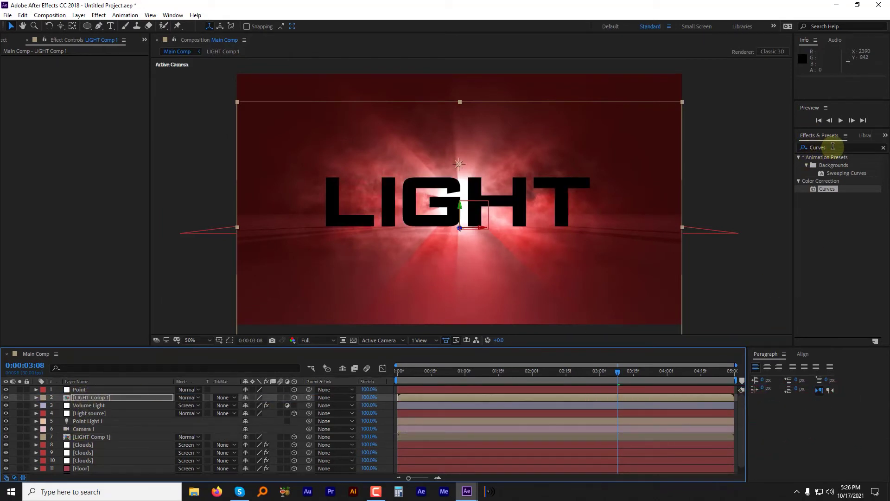
Step: Apply a Fill effect to the text copy using a dark red sampled from the scene
double_click(833, 147)
type("fill")
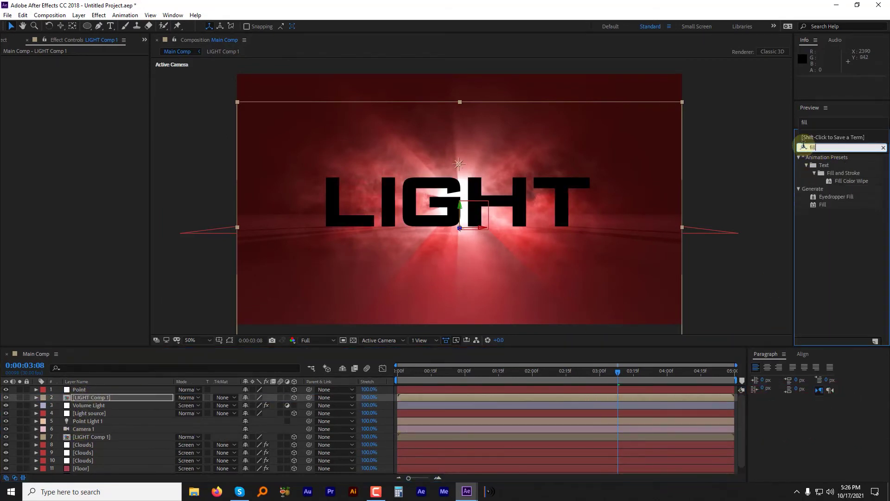
double_click(824, 205)
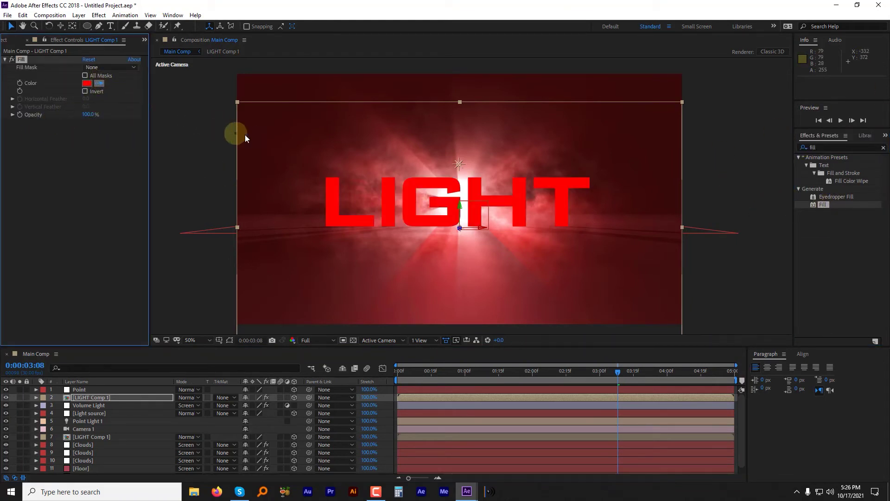
left_click(273, 129)
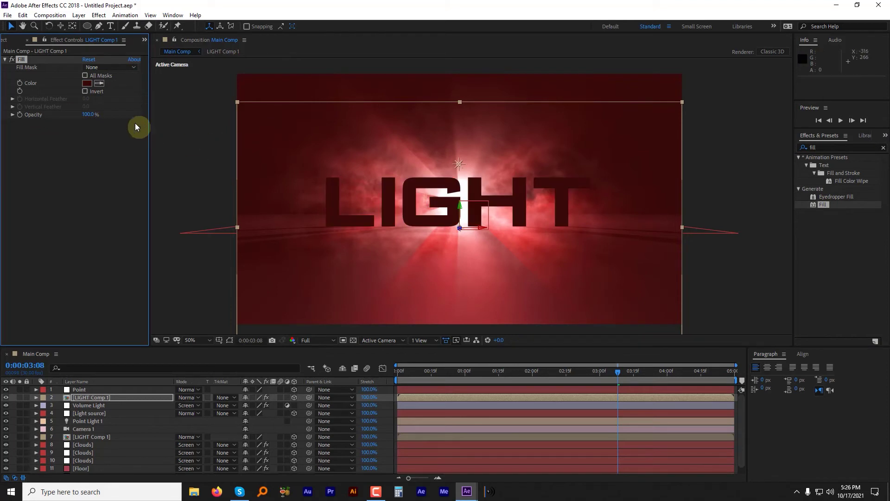
double_click(807, 147)
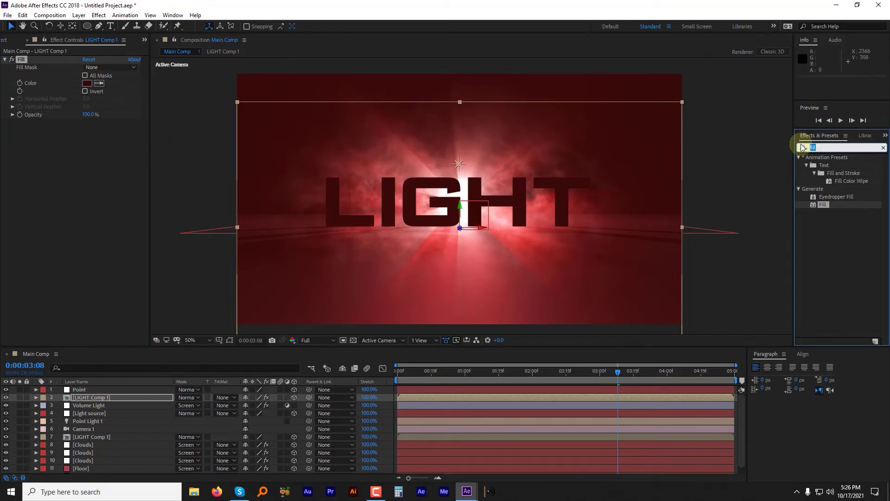
type("bevel")
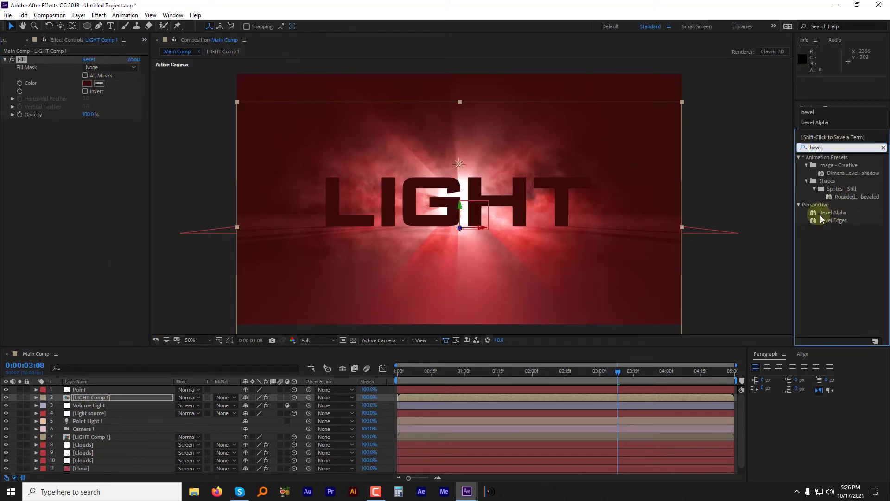
Step: Apply Bevel Alpha with edge thickness 4.10 and light intensity 0.85, and set the copy to Screen
double_click(832, 212)
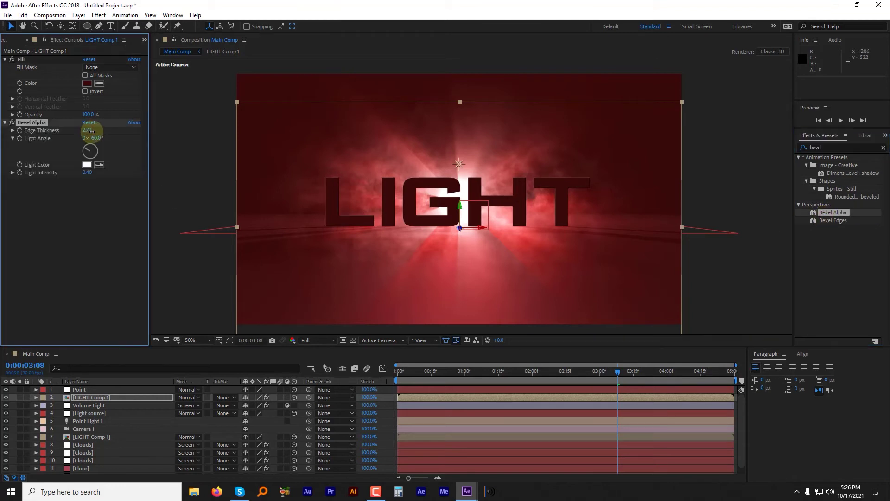
mouse_move(88, 130)
left_mouse_down()
mouse_move(112, 141)
mouse_move(110, 174)
left_mouse_up()
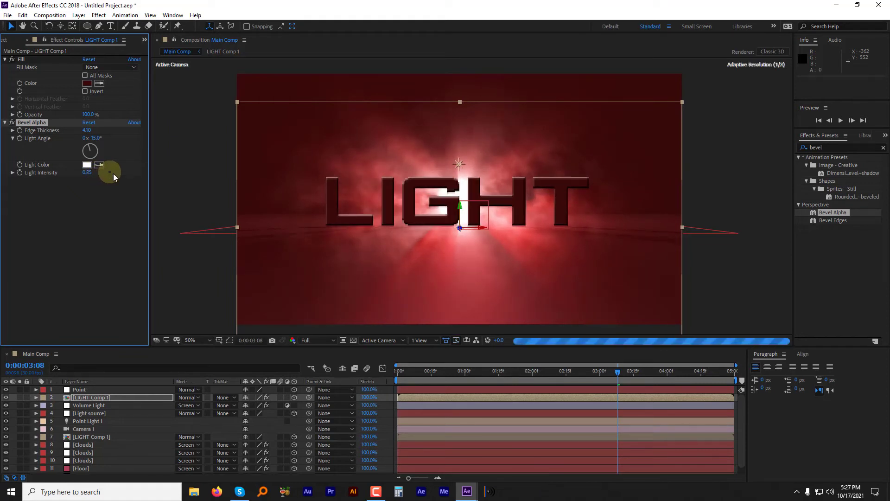
left_click(185, 399)
left_click(186, 399)
left_click(229, 195)
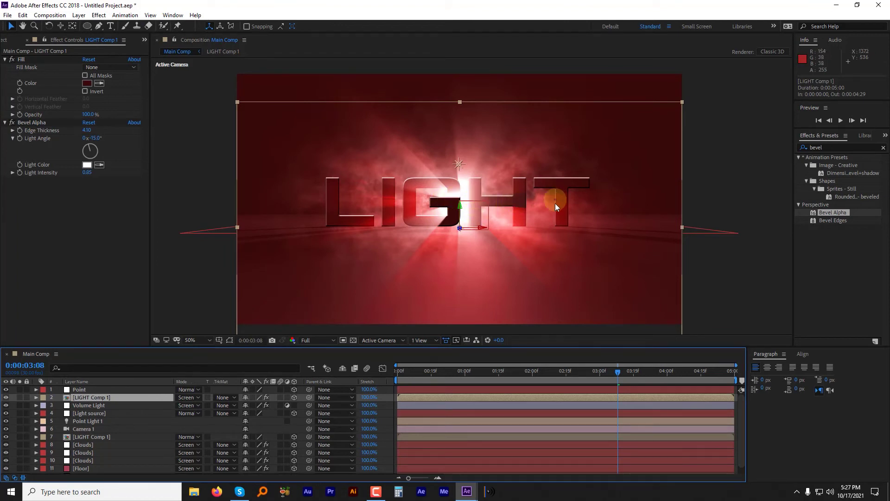
Step: Create a new adjustment layer named Environment
left_click(79, 14)
left_click(250, 87)
key("Return")
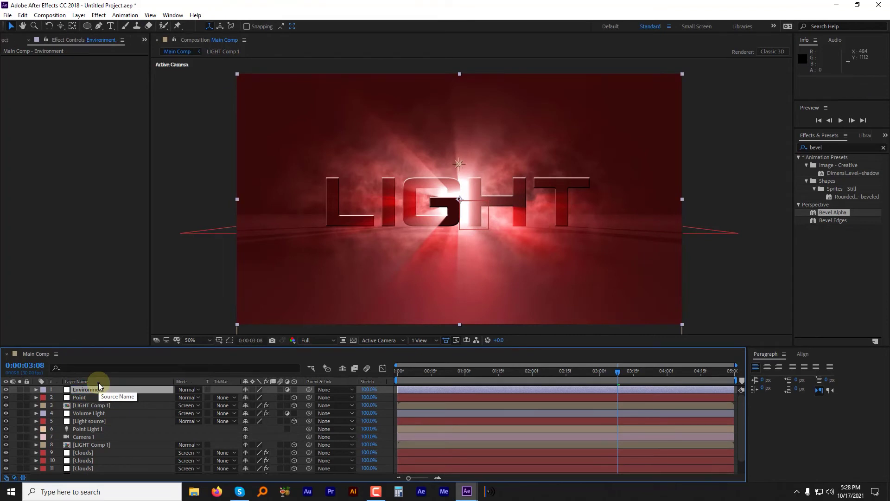
Step: Apply Curves to Environment and raise its red channel slightly
left_click(822, 147)
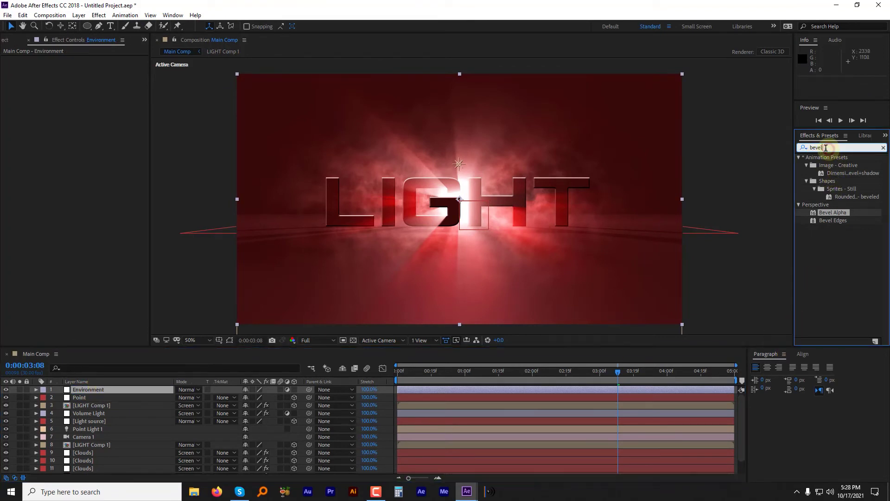
type("curves")
double_click(829, 189)
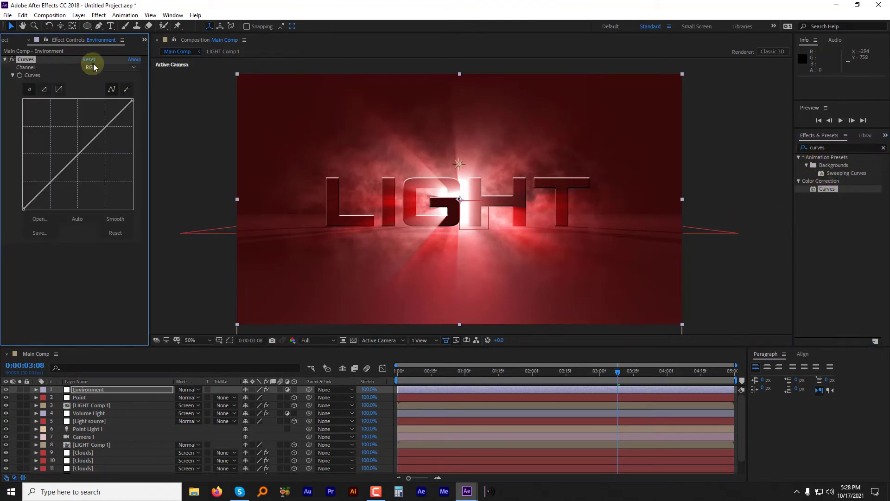
left_click(92, 67)
left_click(103, 88)
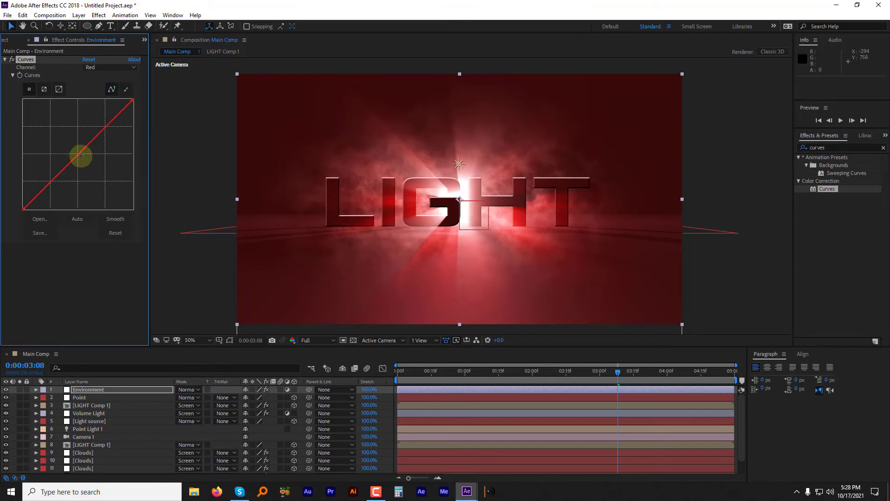
left_click_drag(80, 154, 74, 148)
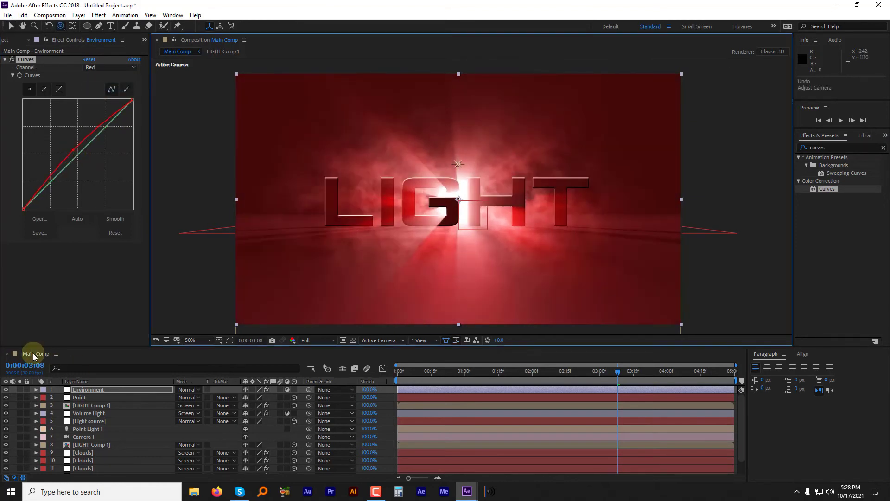
scroll(82, 437, "down", 2)
Step: Duplicate the Floor layer
left_click(79, 462)
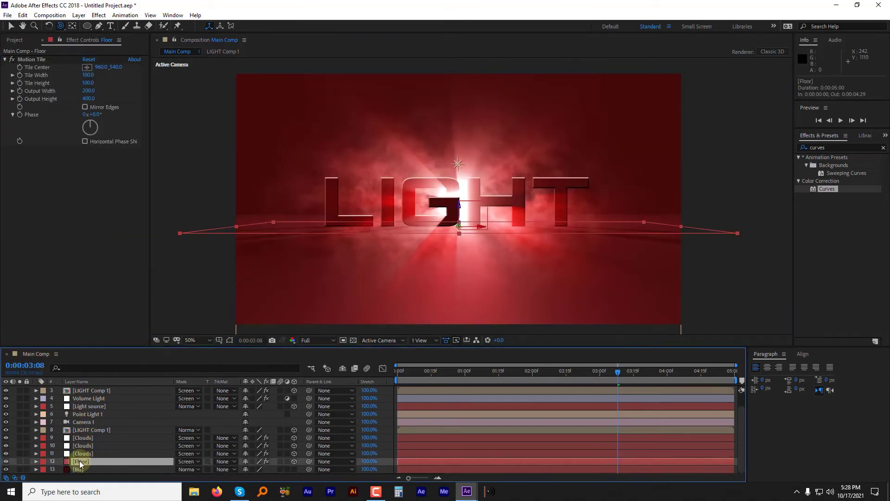
left_click(23, 14)
left_click(42, 121)
Step: Apply Grid with Border 3 to the copy, name it Grid, and move it to layer 4
double_click(818, 147)
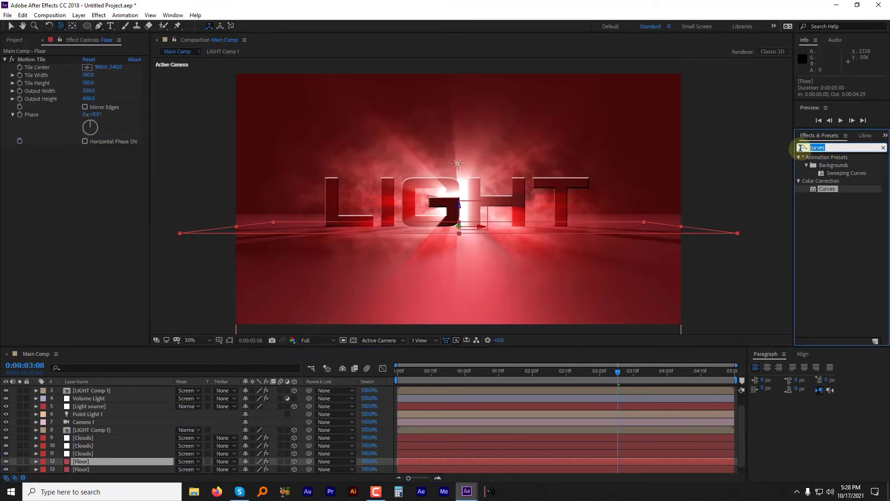
type("grid")
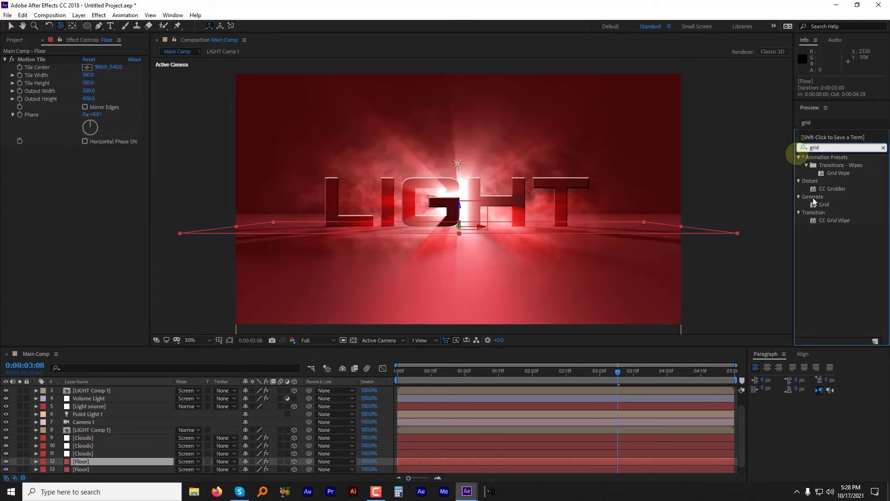
double_click(825, 203)
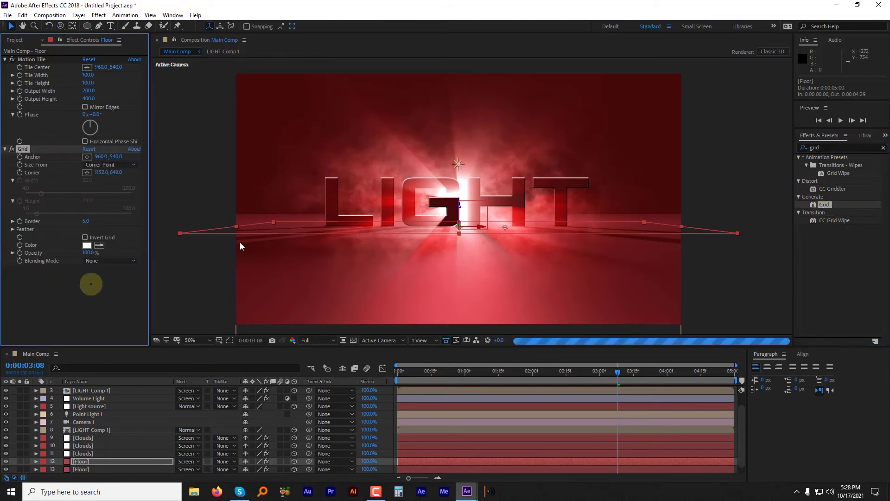
left_click(86, 222)
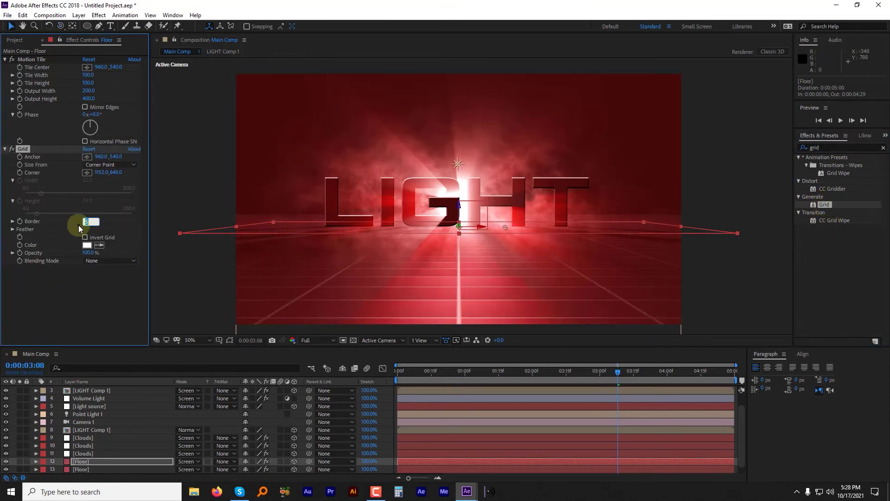
type("Grid")
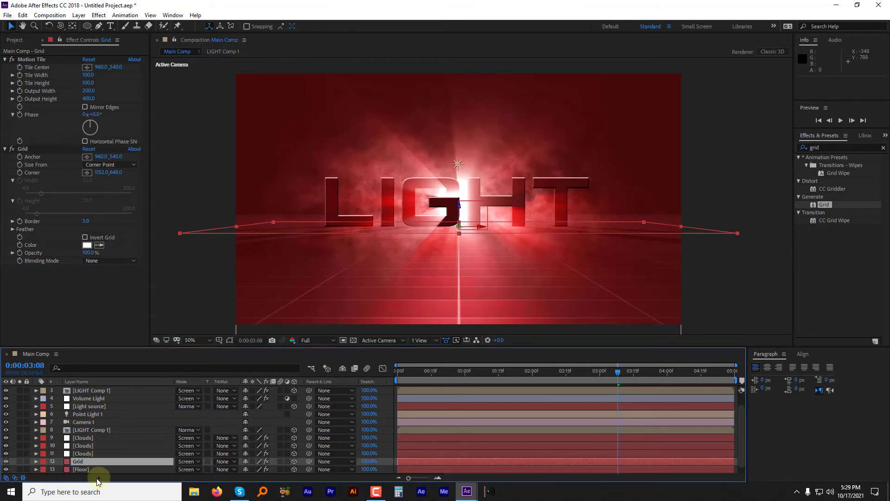
left_click_drag(89, 461, 93, 399)
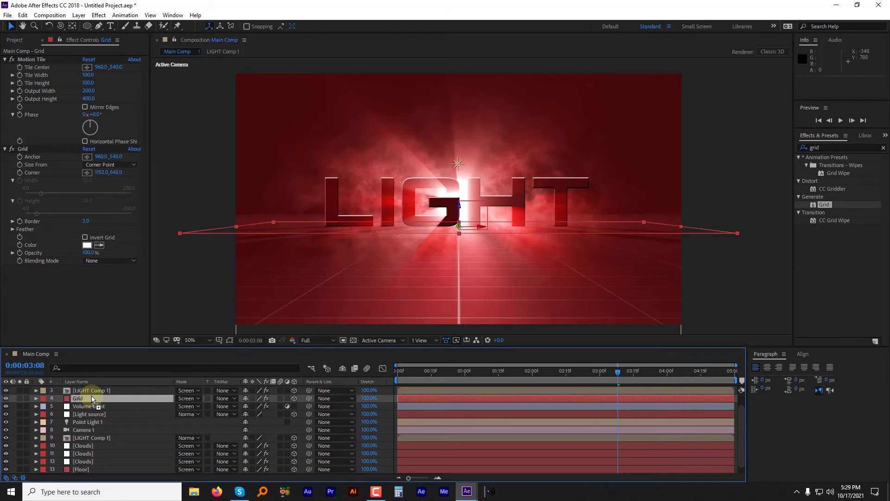
scroll(369, 217, "up", 1)
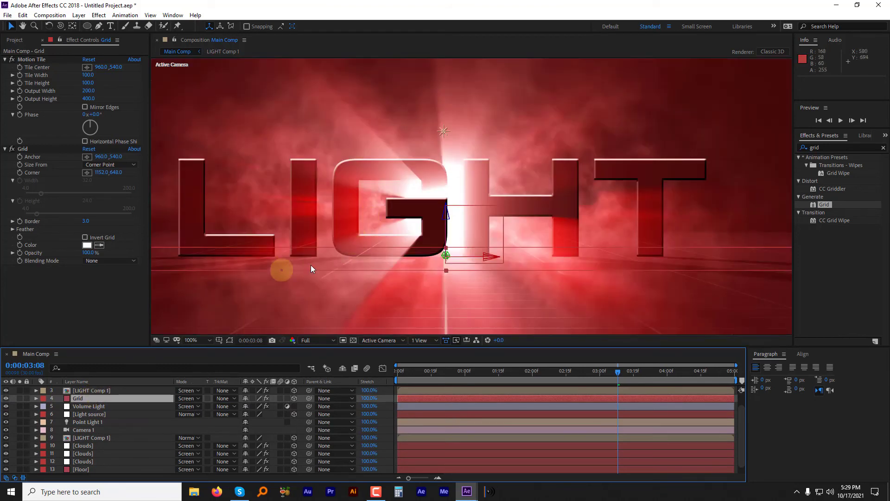
Step: Duplicate LIGHT Comp 1 and set the Grid layer's track matte to Alpha Inverted Matte
left_click(84, 406)
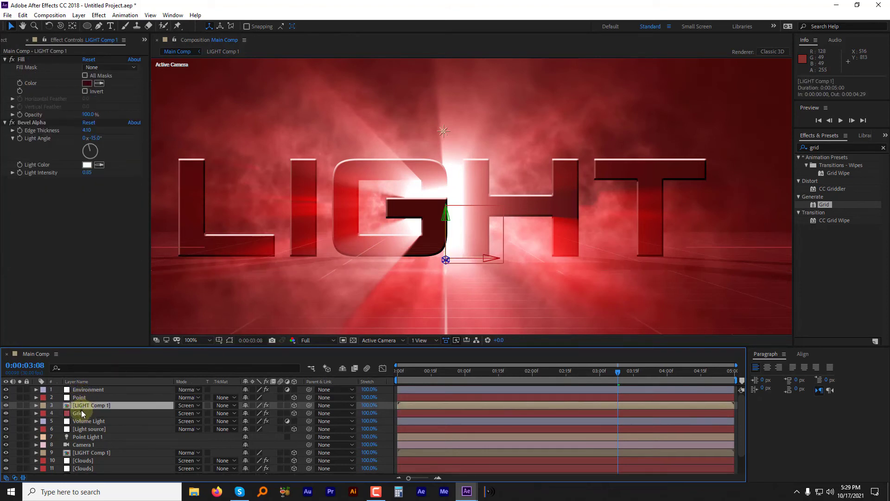
key("ctrl+d")
left_click(80, 421)
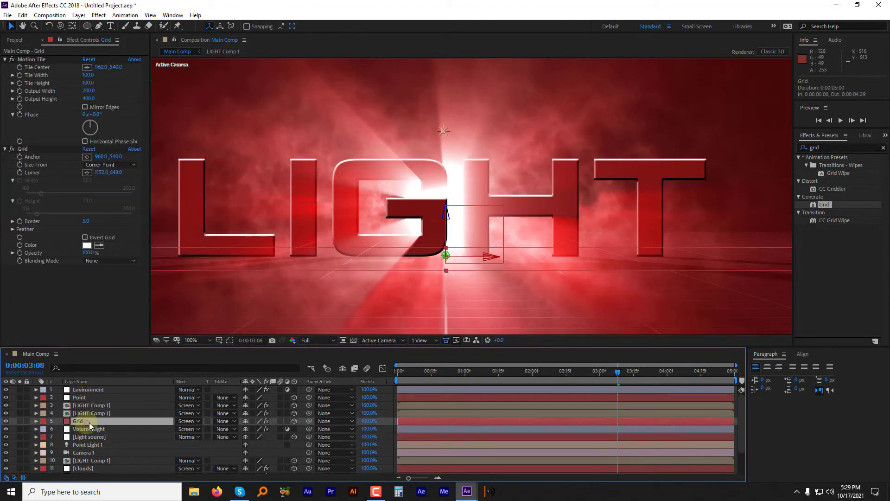
left_click(227, 421)
left_click(236, 451)
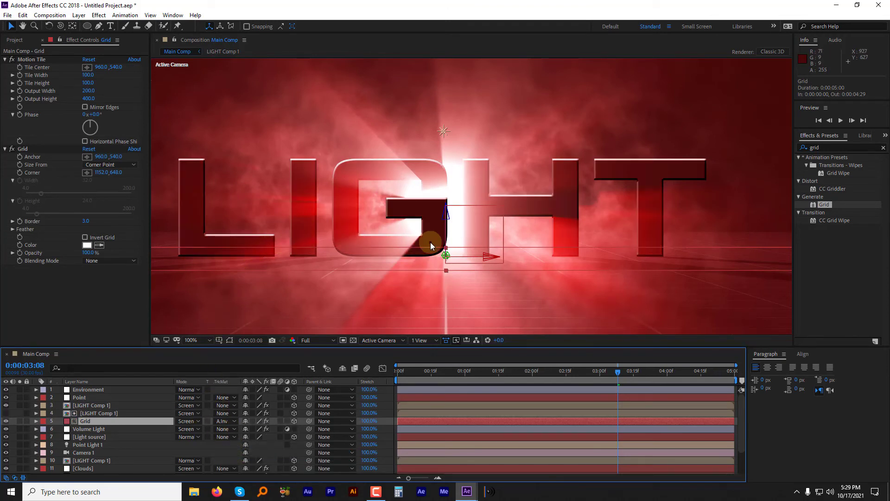
scroll(390, 238, "down", 1)
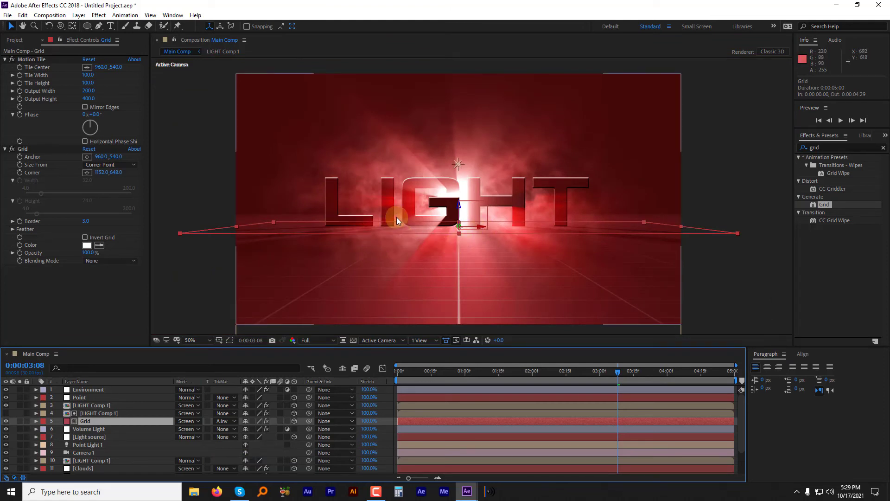
Step: Duplicate the lower LIGHT Comp 1 text layer
left_click(91, 460)
left_click(23, 15)
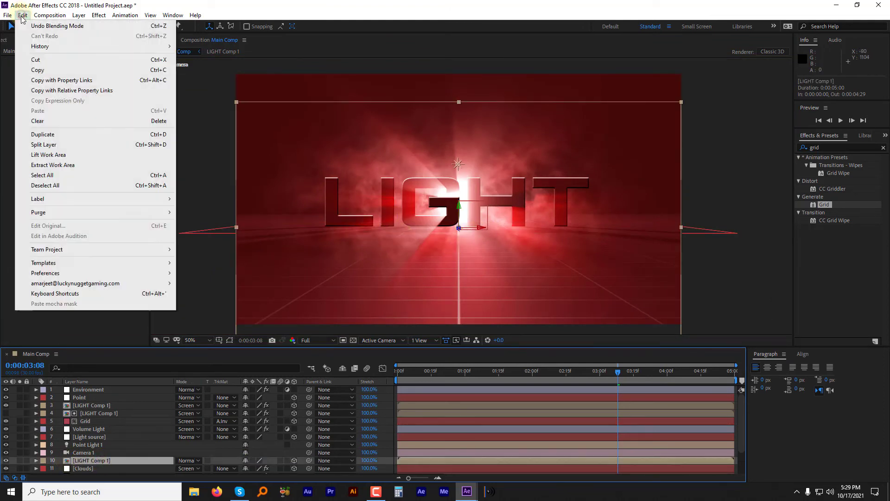
left_click(42, 134)
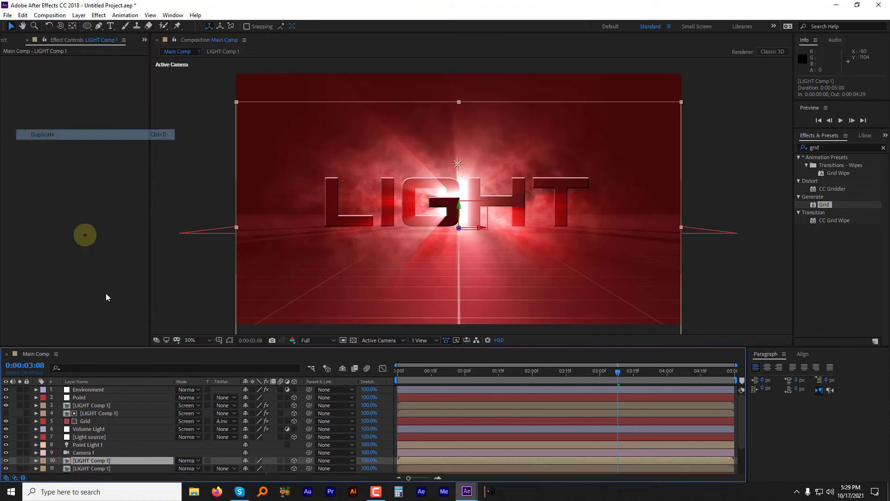
scroll(93, 445, "down", 3)
Step: Set the copy's Accepts Lights and Casts Shadows to Off, then nudge it slightly left
left_click(90, 445)
left_click(36, 445)
scroll(84, 452, "down", 3)
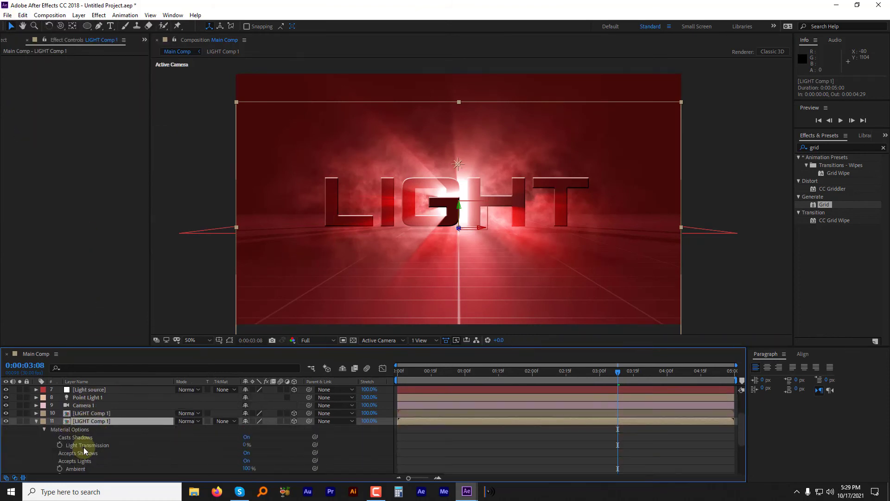
scroll(86, 453, "down", 2)
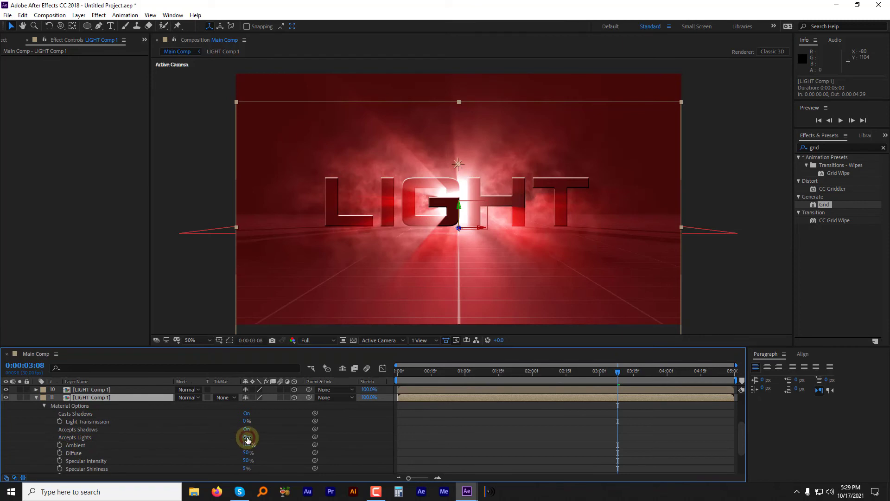
left_click(247, 437)
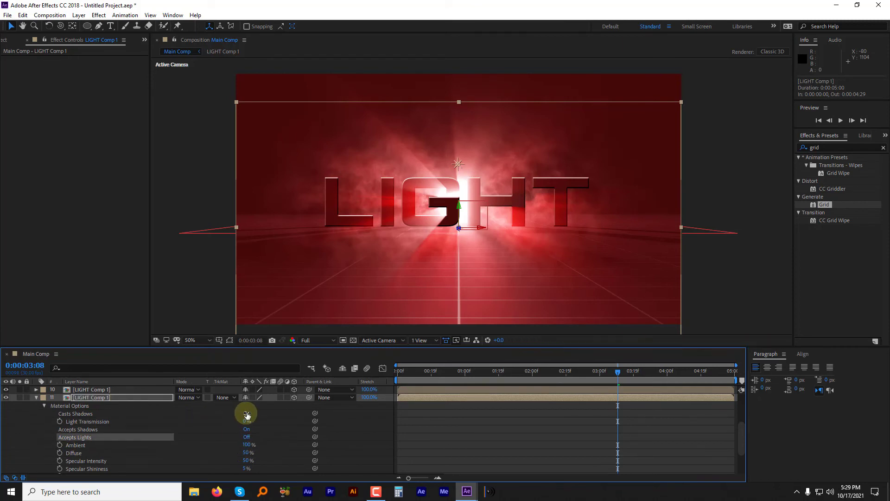
left_click(247, 414)
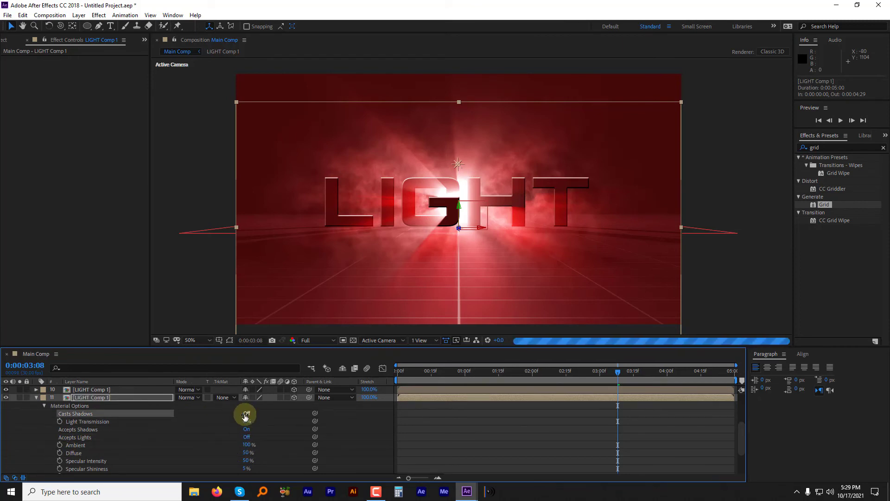
left_click(35, 397)
scroll(369, 238, "up", 1)
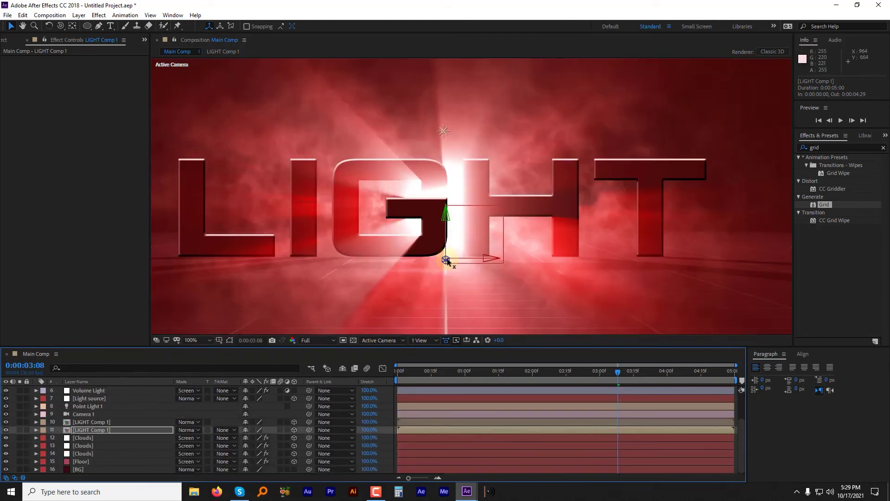
left_click_drag(446, 261, 430, 250)
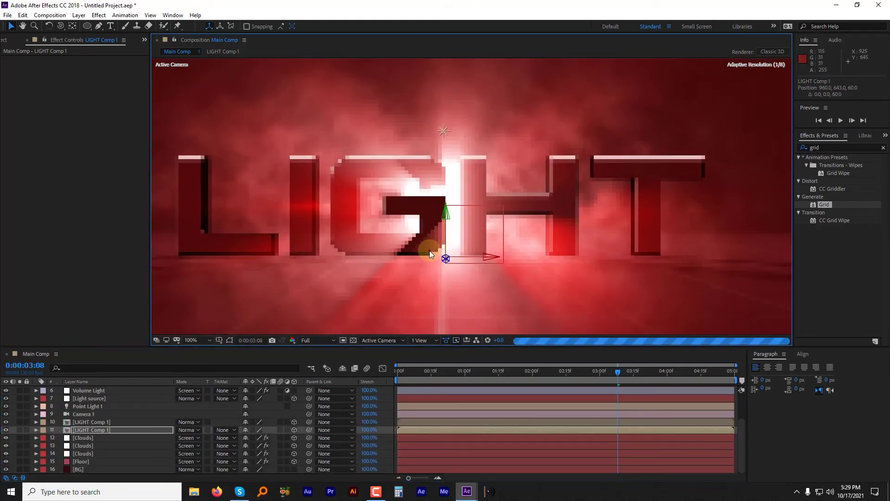
scroll(429, 251, "down", 1)
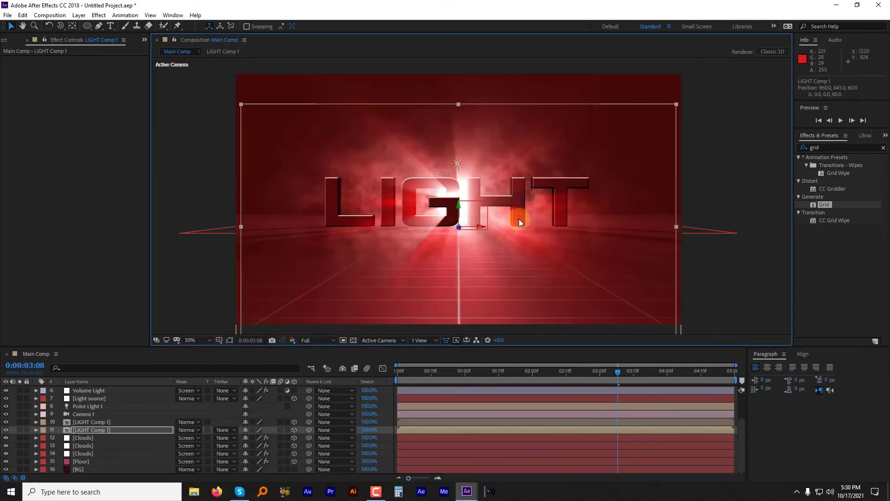
Step: At 0:00, keyframe Camera 1's Point of Interest and Position at its starting placement
key("F2")
left_click(82, 414)
key("Home")
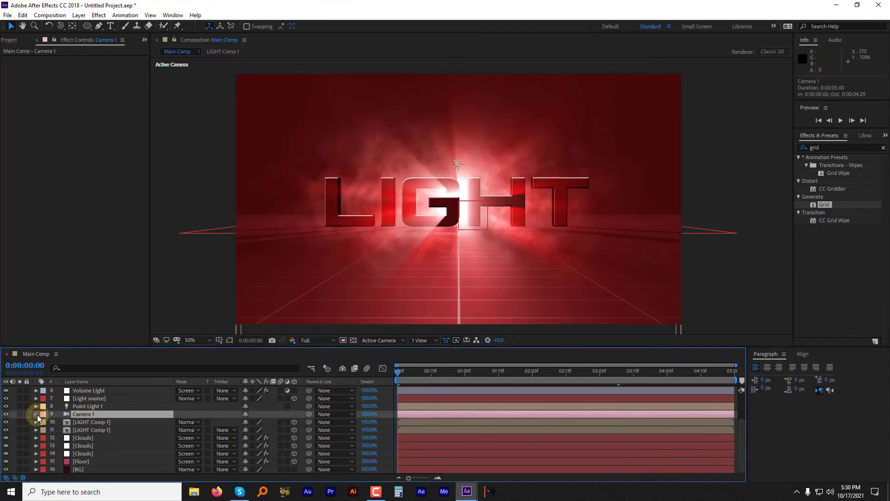
left_click(36, 414)
left_click(60, 430)
left_click(60, 438, "shift")
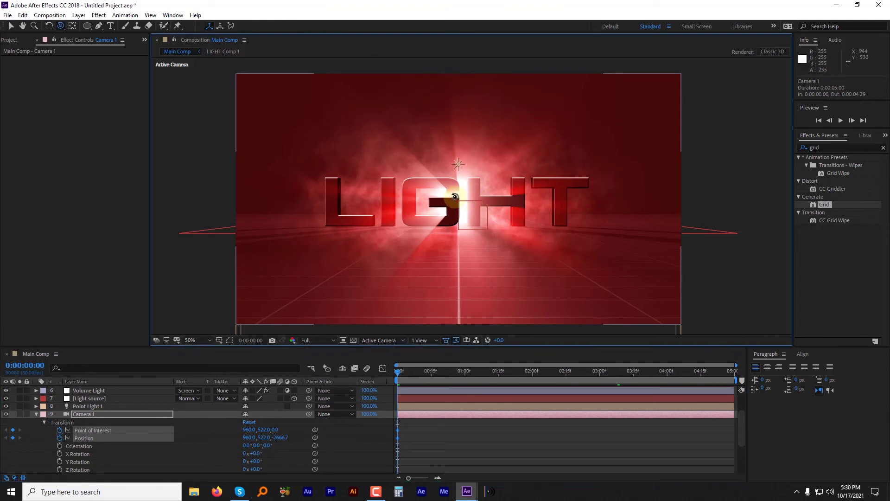
left_click_drag(455, 197, 463, 198)
Step: Keyframe the Point layer with its glow moved to the left
left_click(77, 398)
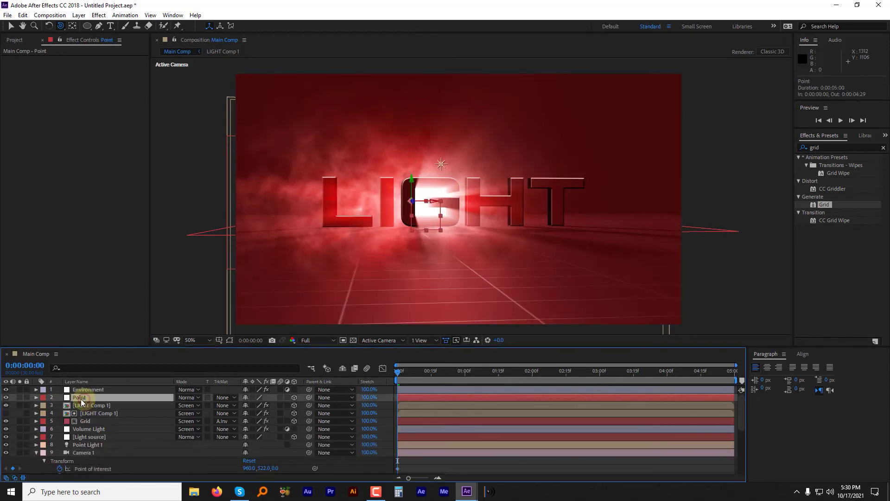
left_click(37, 398)
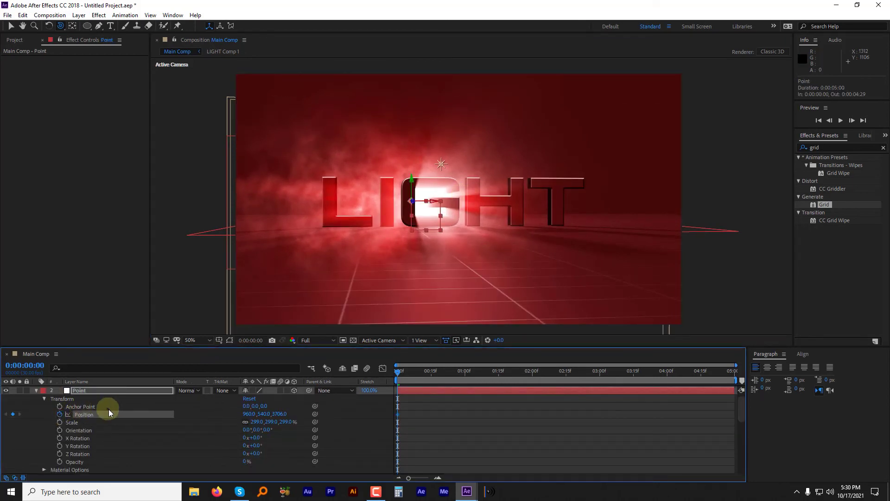
left_click_drag(439, 203, 394, 201)
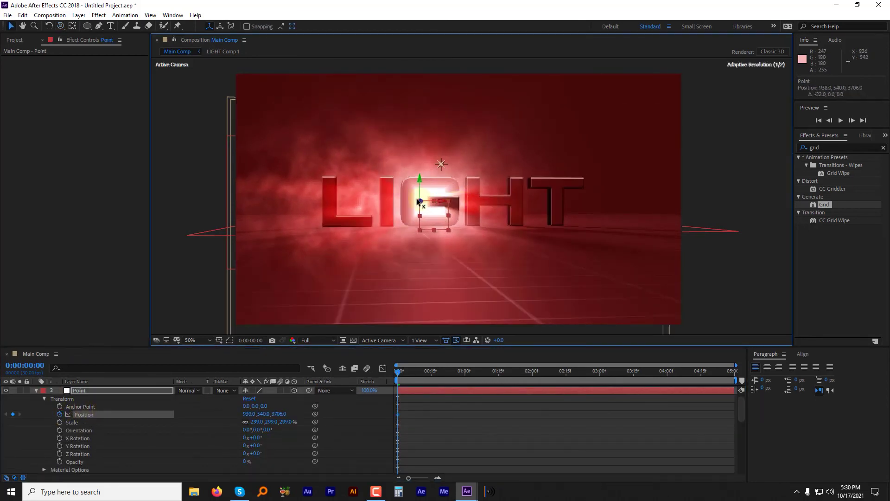
left_click_drag(399, 371, 598, 370)
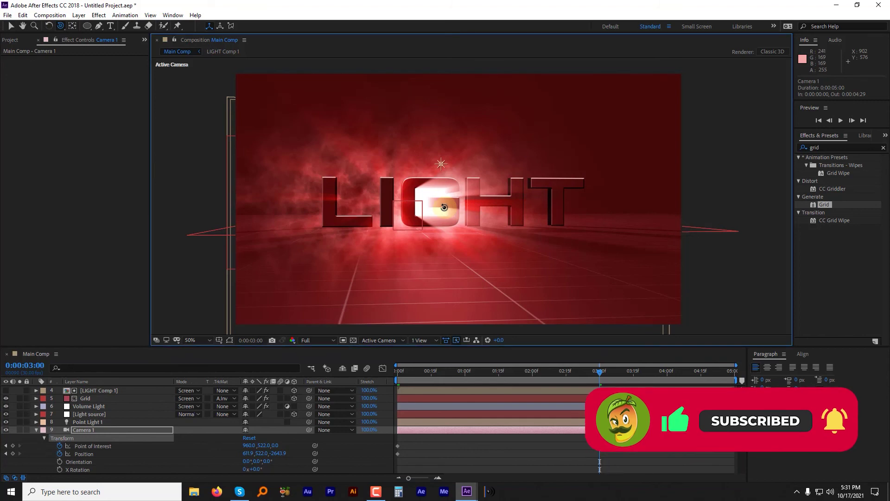
Step: At 3:00, shift Camera 1 and slide the Point layer right, then preview the animation
left_click_drag(487, 214, 430, 206)
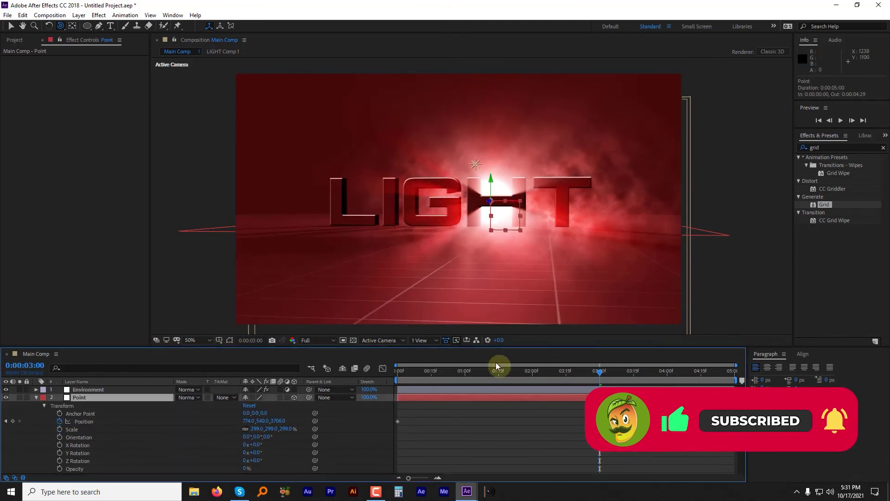
left_click(517, 204)
left_click_drag(518, 203, 576, 210)
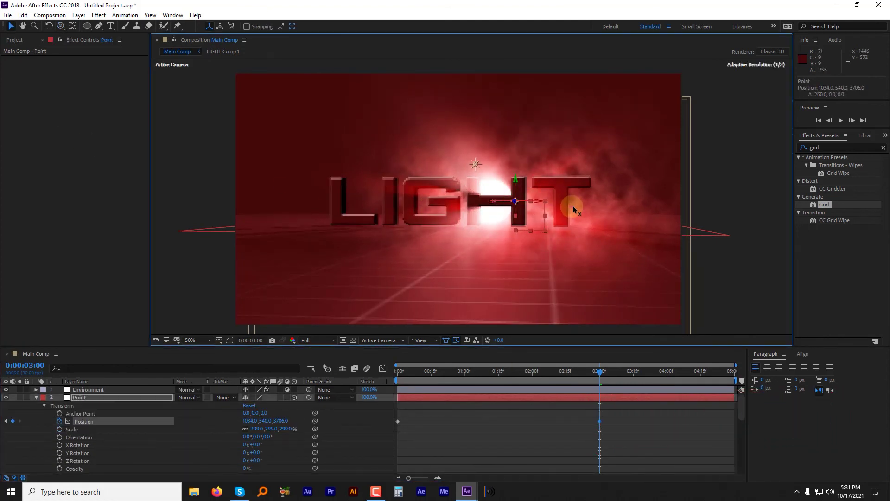
key("space")
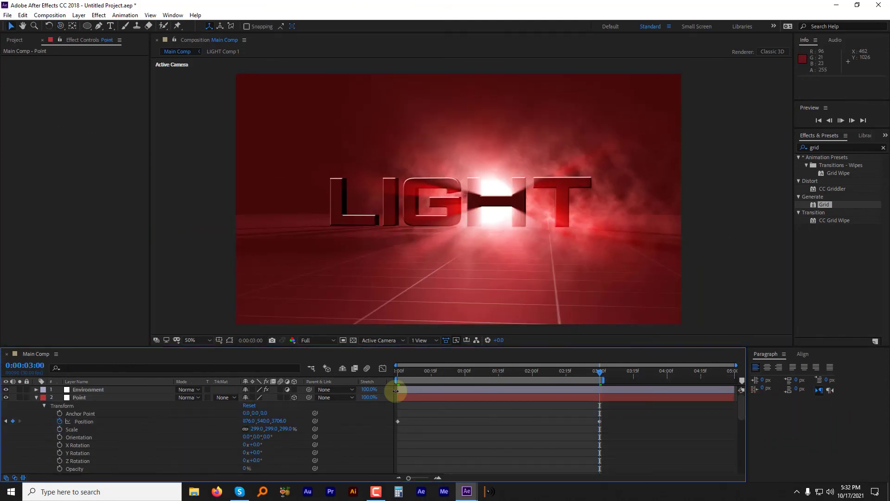